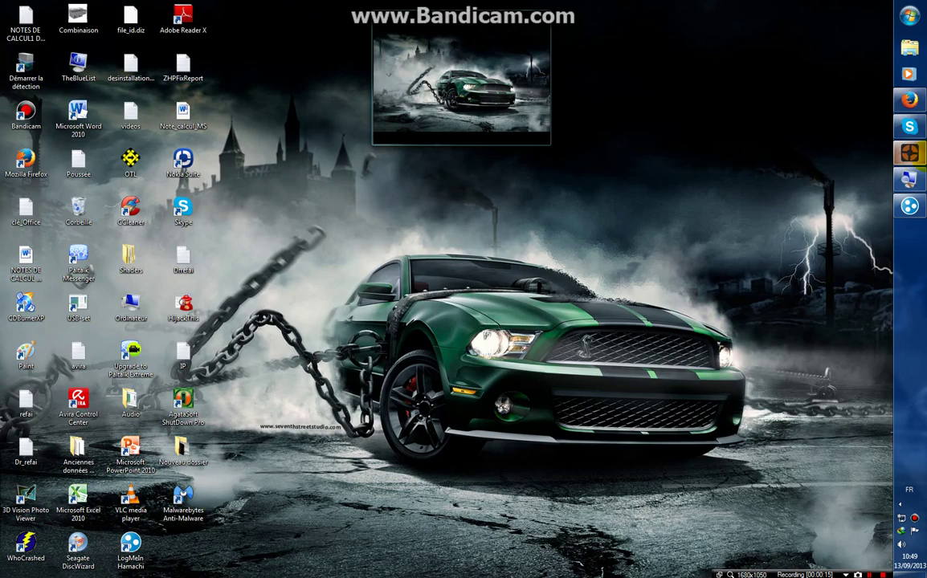
Search Google for 'hamachi' in Firefox.
left_click(909, 100)
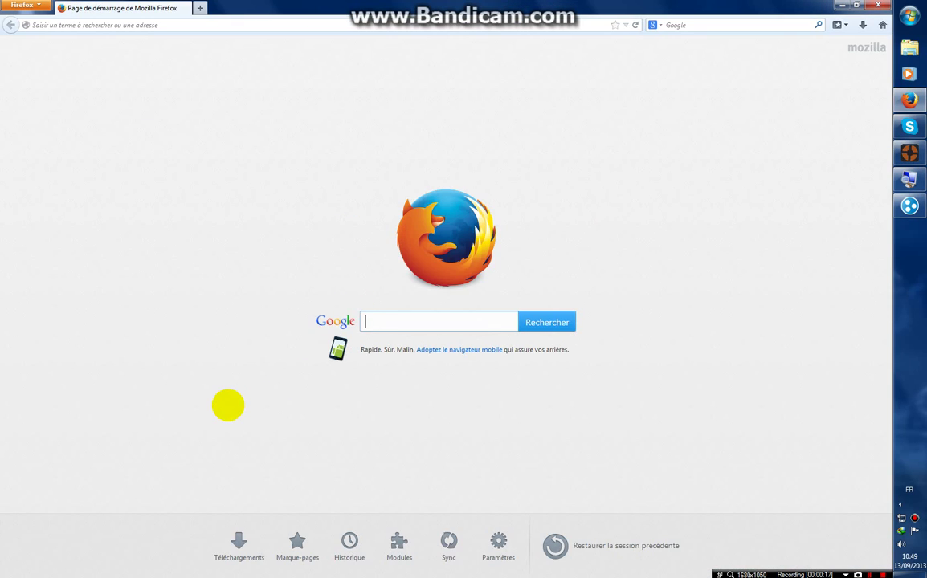
type("haa")
key("BackSpace")
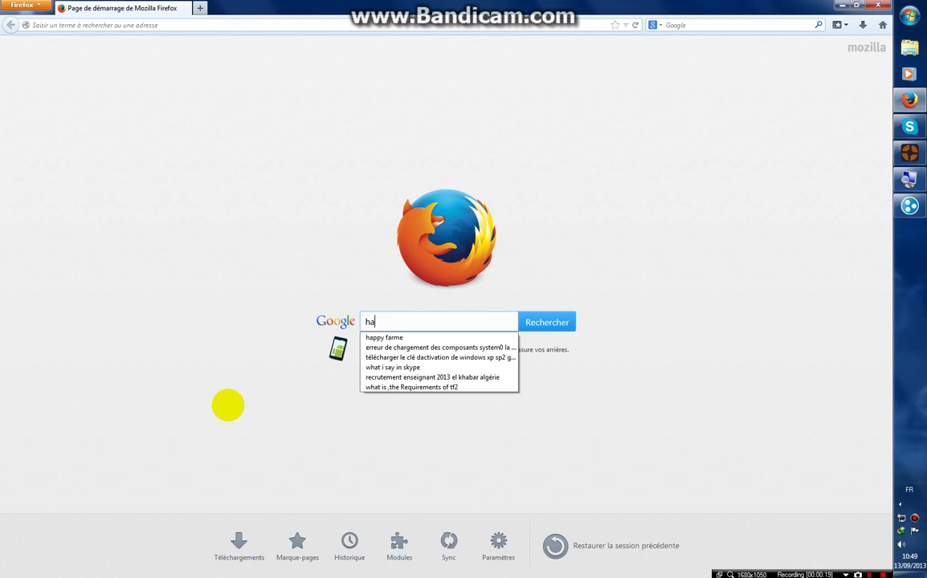
type("machi")
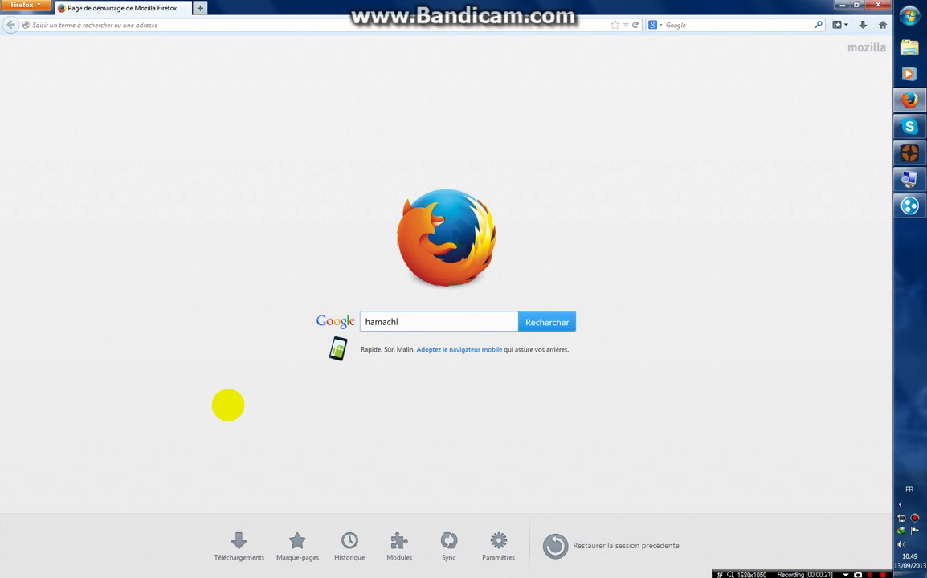
key("Return")
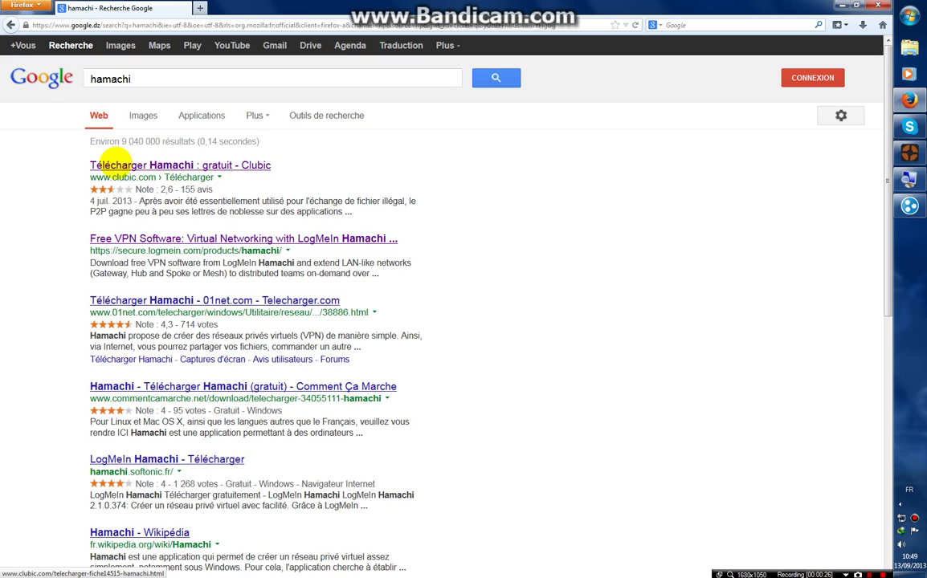
Start the Hamachi 2.1.0.374 download from Clubic and dismiss the file info prompt.
left_click(174, 167)
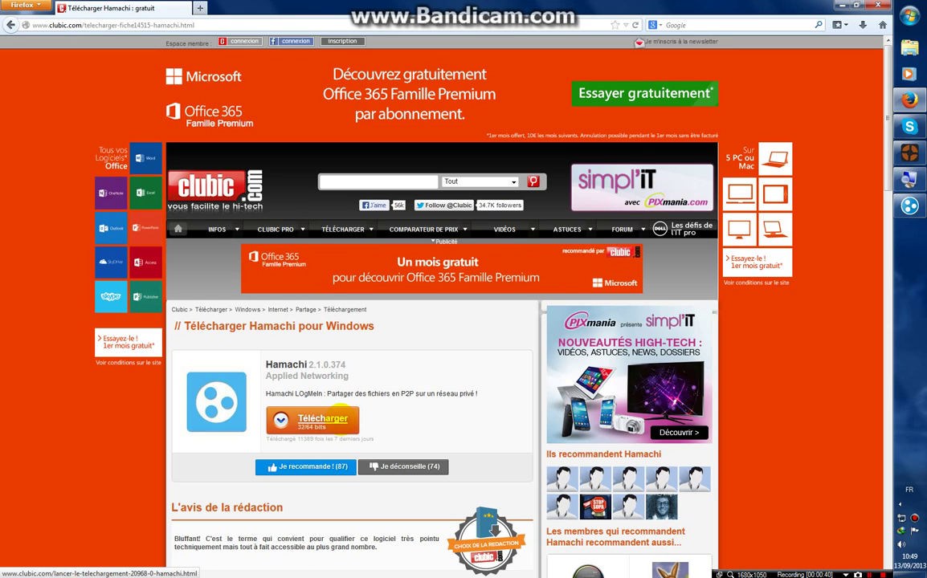
left_click(336, 419)
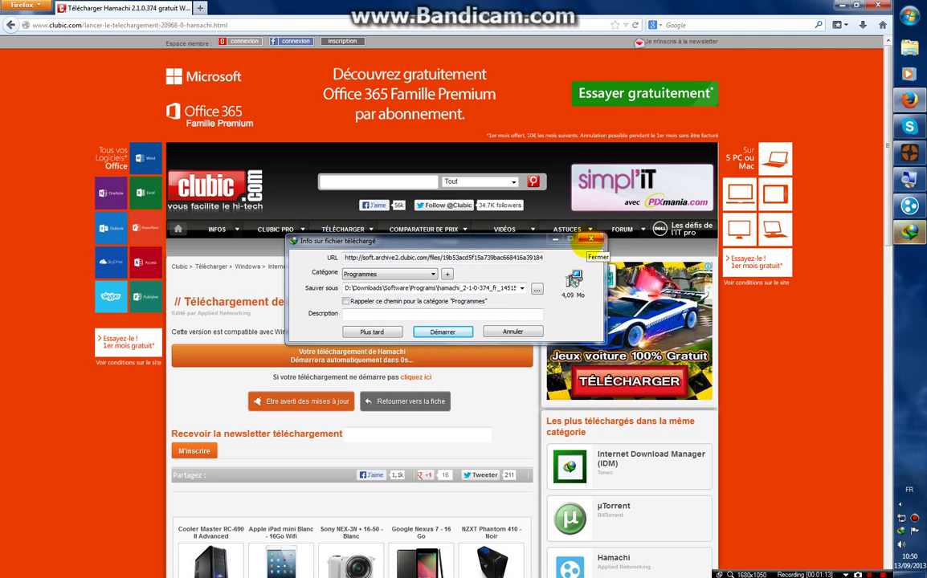
left_click(591, 240)
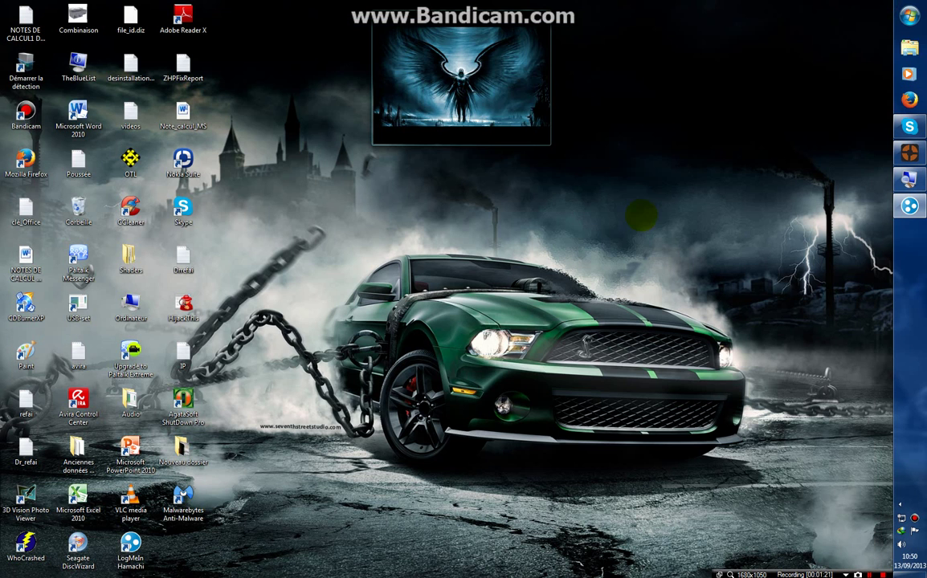
Power Hamachi on at 25.53.234.132 and magnify the screen to 200 %.
left_click(909, 206)
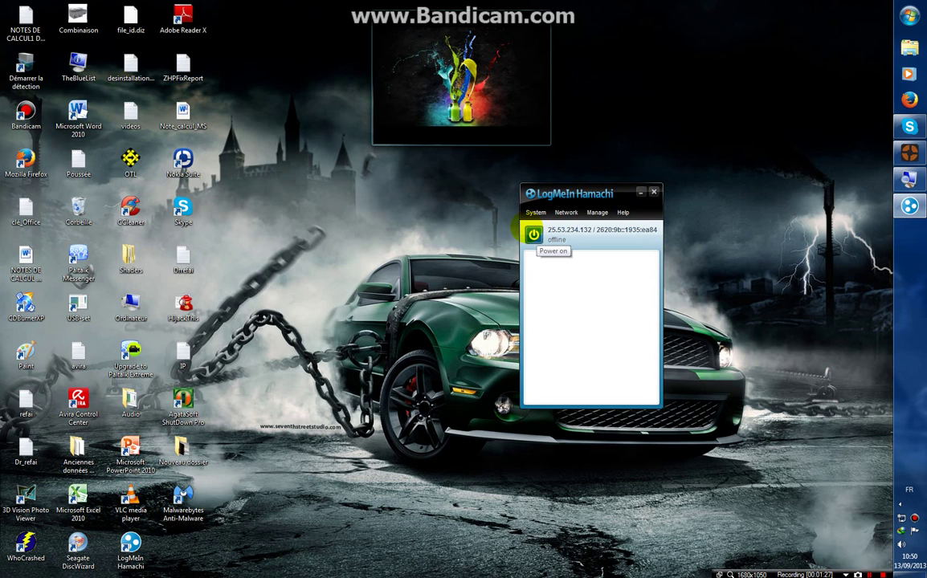
left_click(532, 234)
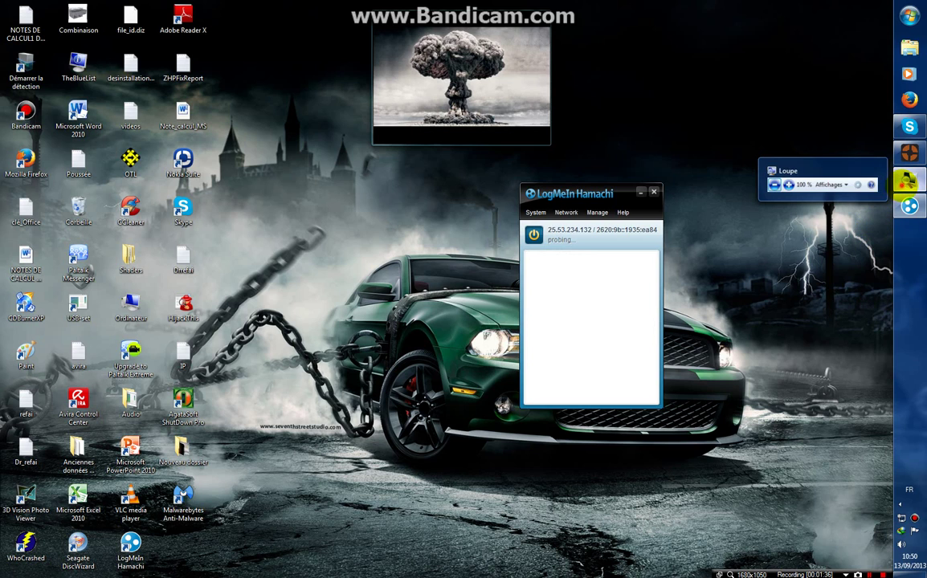
left_click(907, 180)
left_click(634, 389)
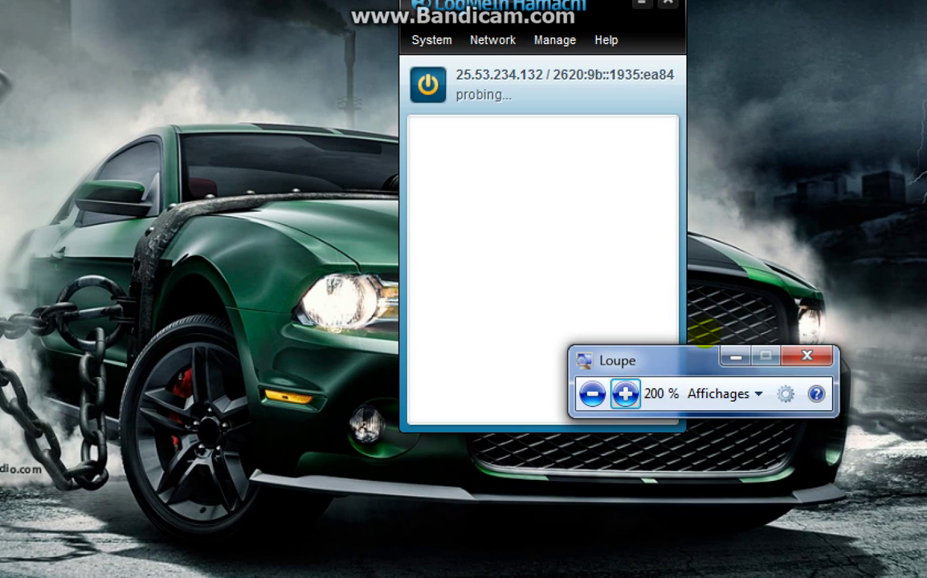
left_click(807, 355)
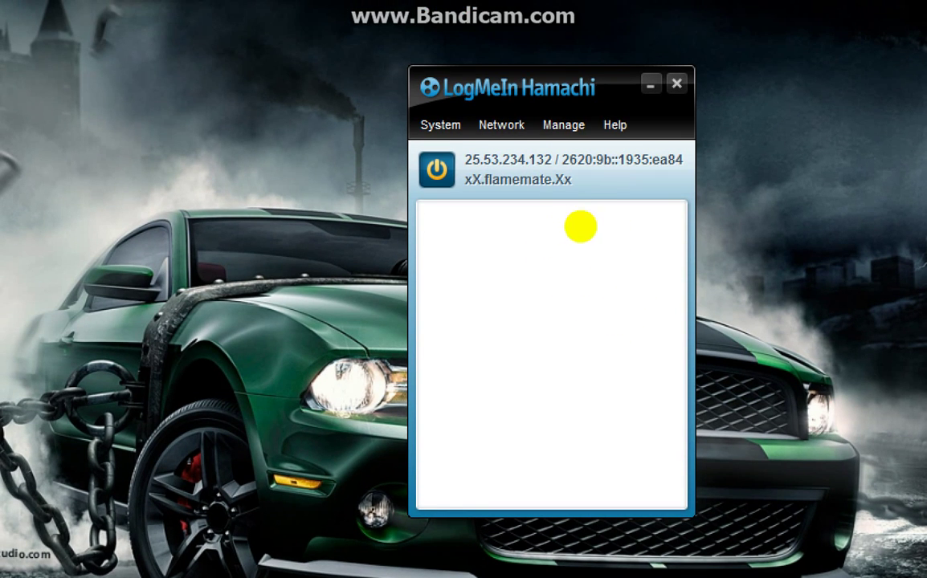
Create the password-protected network 'jkdfhsqnjkfddqnsgndskl' with a confirmed password.
key("alt+n")
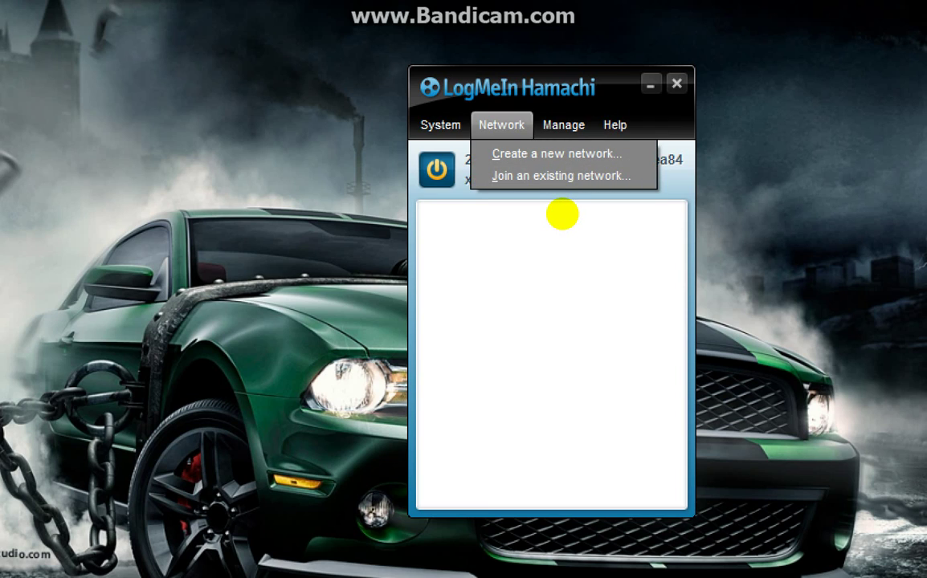
key("Down")
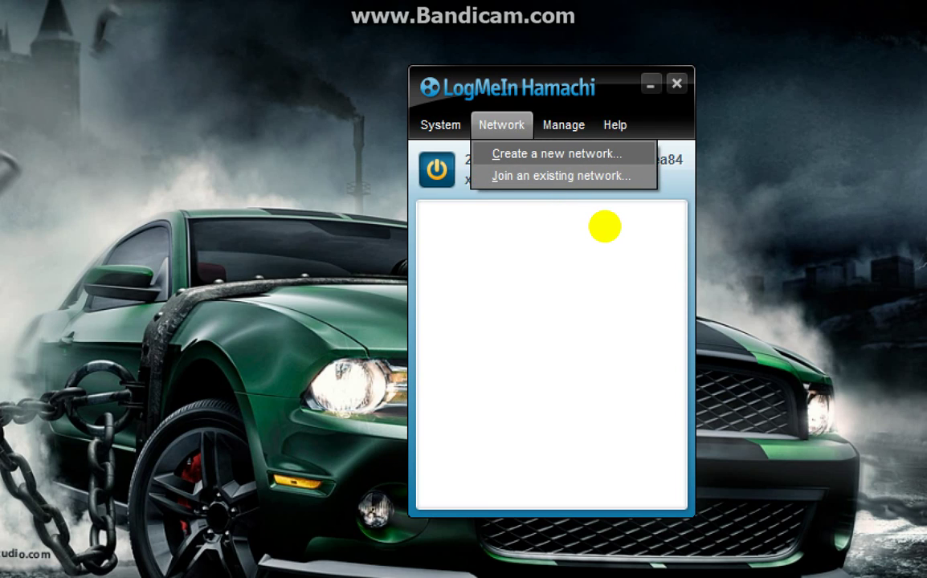
key("Down")
key("Escape")
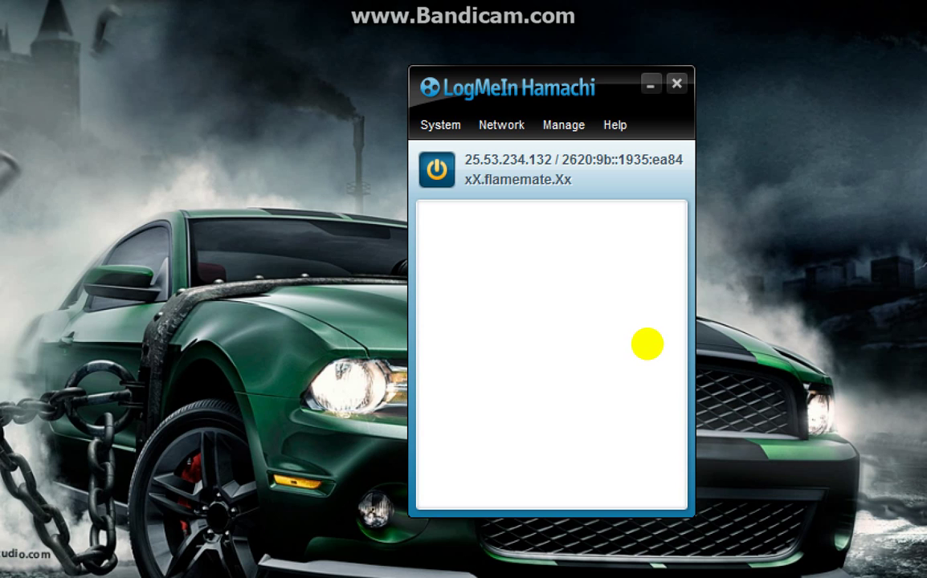
left_click(501, 125)
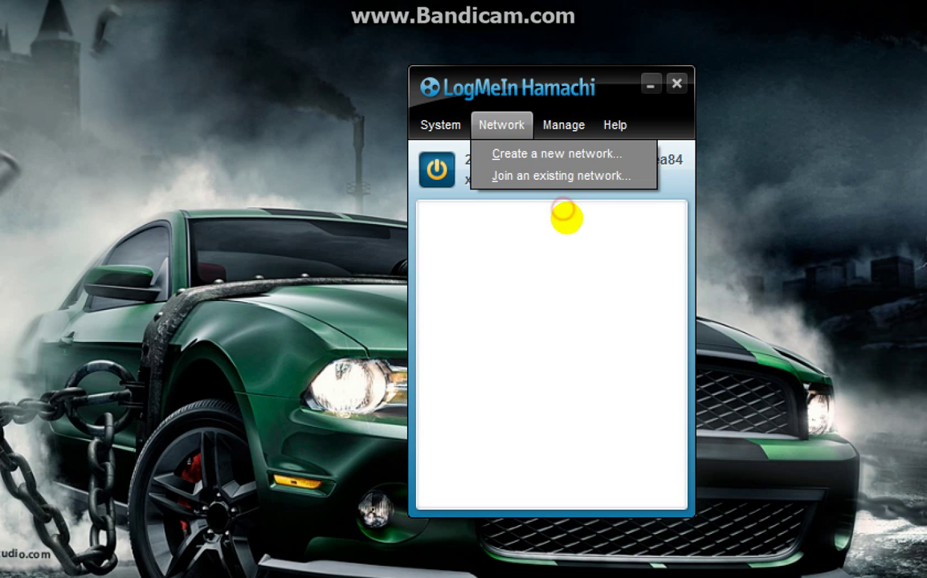
left_click(530, 152)
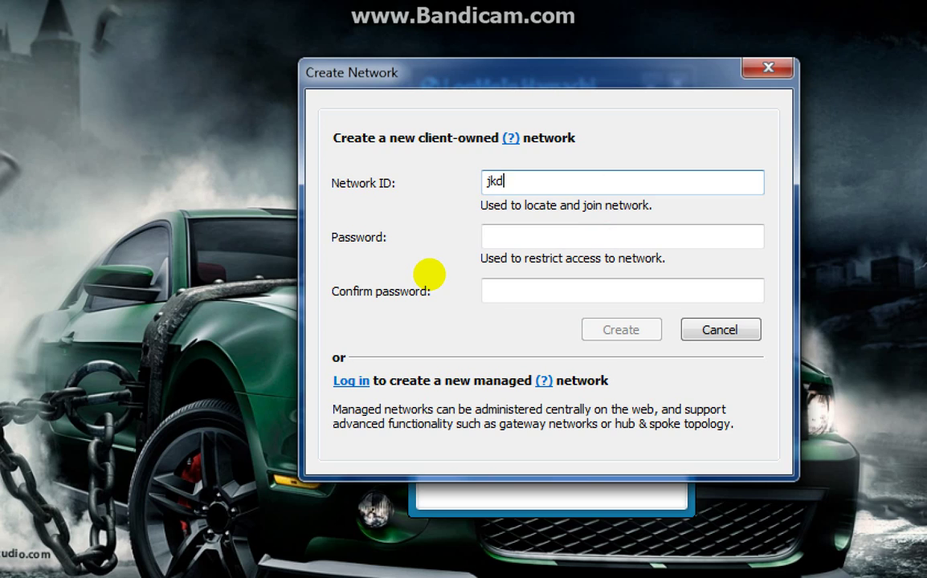
type("fhsqnjkfddqnsgndskl")
key("Tab")
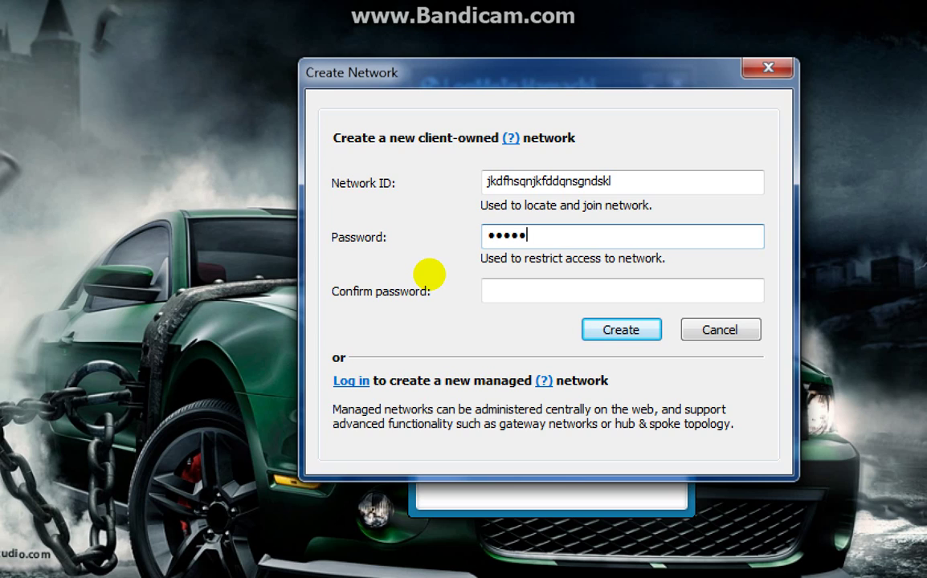
key("Tab")
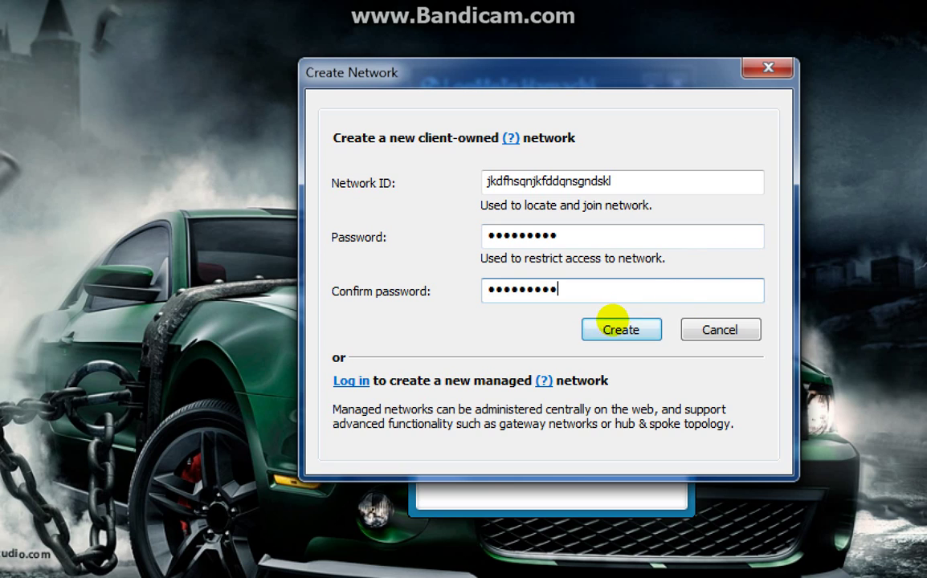
left_click(615, 321)
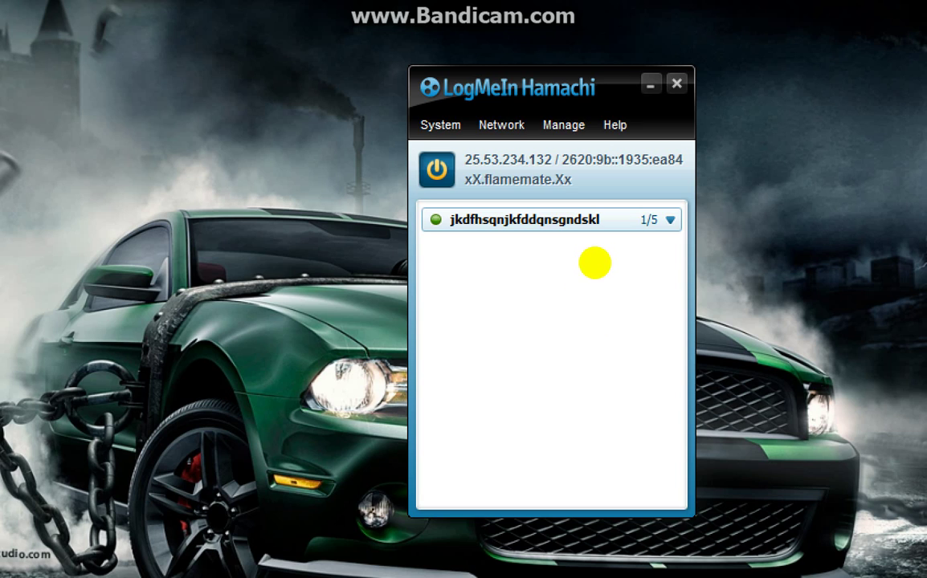
Set the magnifier back to 100 % and minimize the Hamachi window.
mouse_move(612, 270)
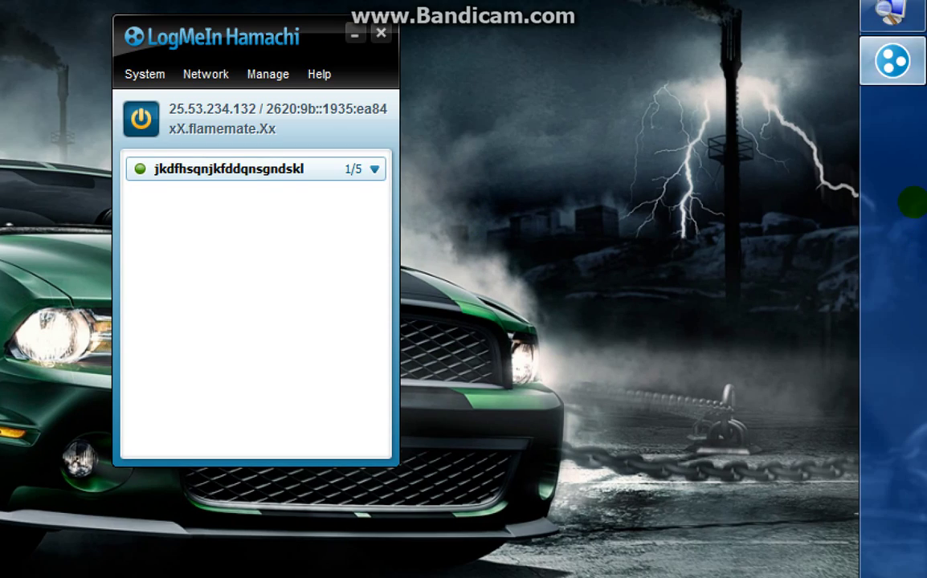
key("super+plus")
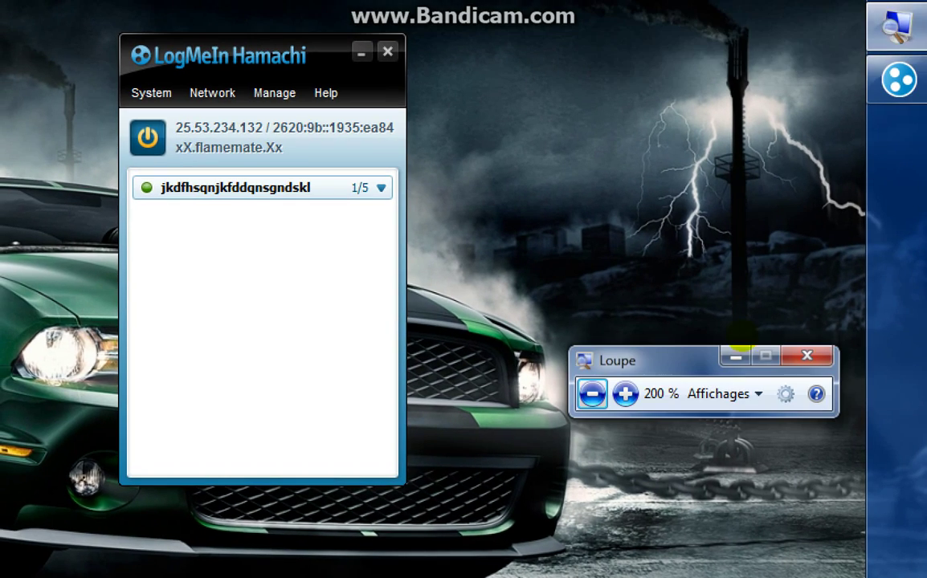
left_click(762, 359)
key("super+minus")
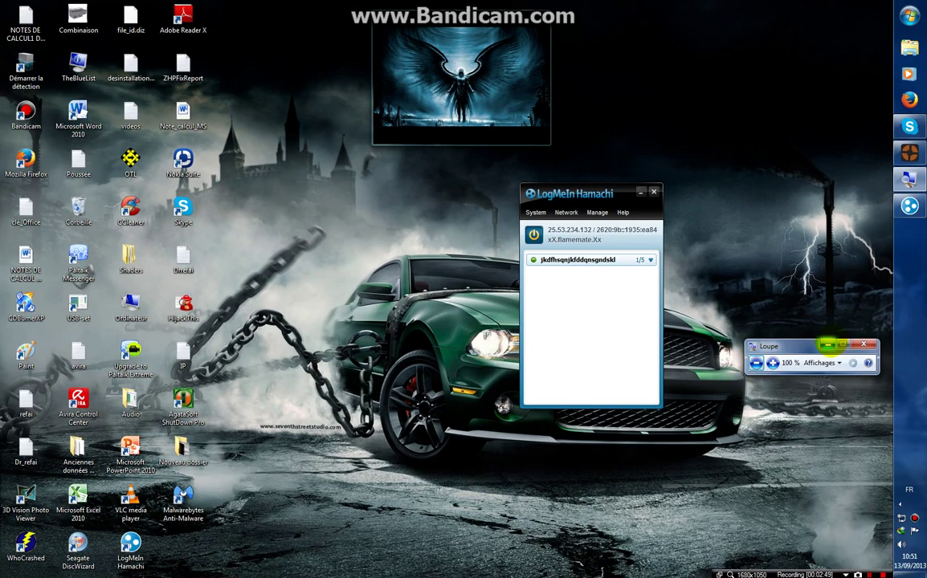
left_click(761, 361)
left_click(640, 192)
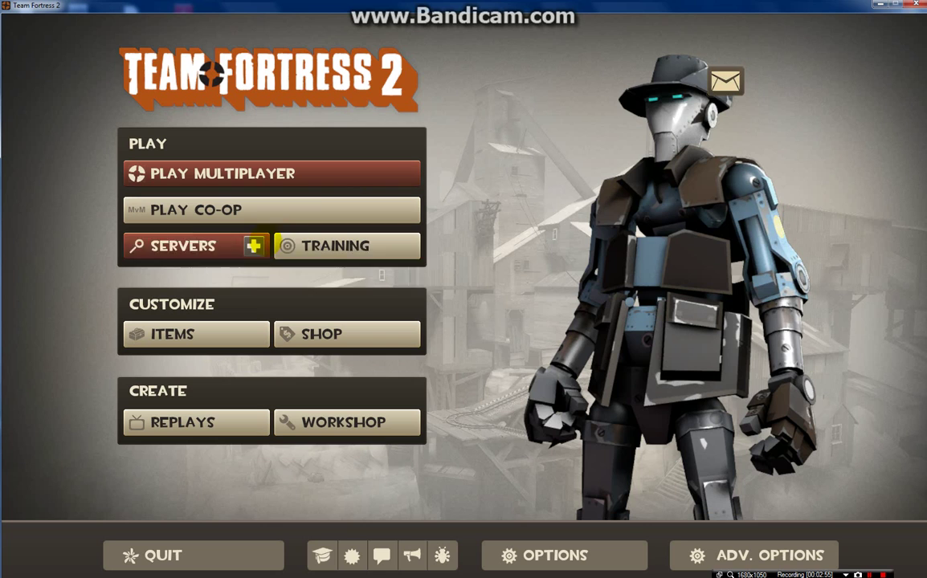
Create and start a local server on the cp_steel map.
left_click(254, 245)
left_click(336, 277)
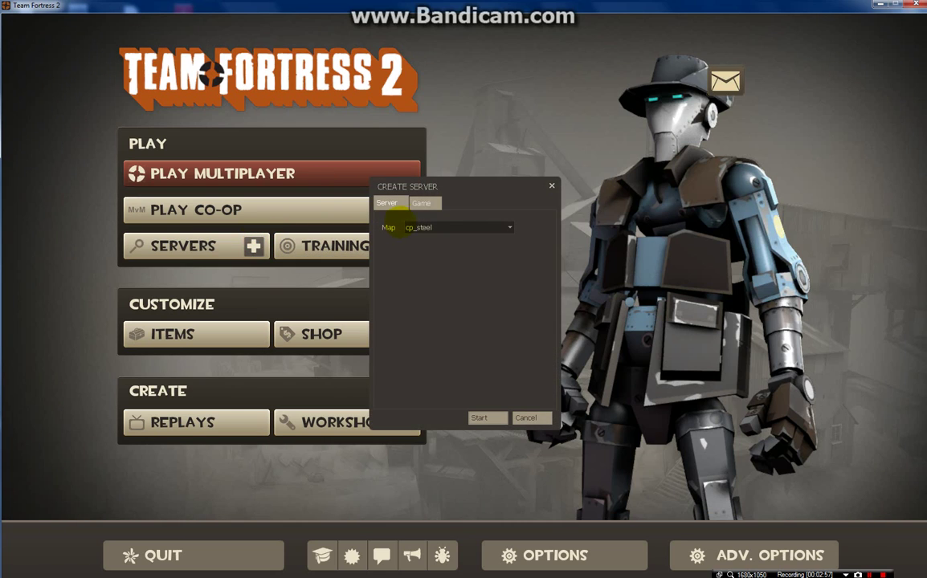
left_click(450, 225)
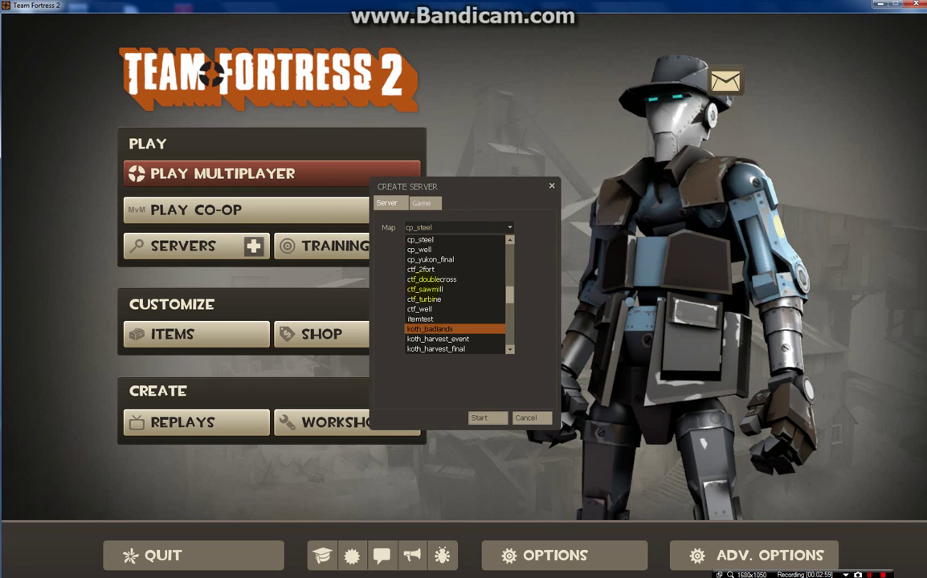
left_click(448, 227)
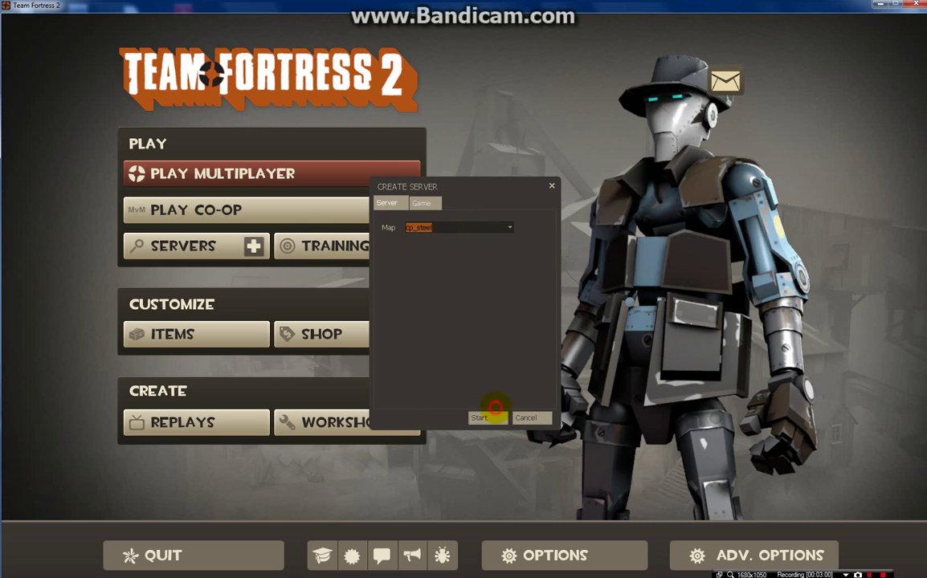
left_click(494, 409)
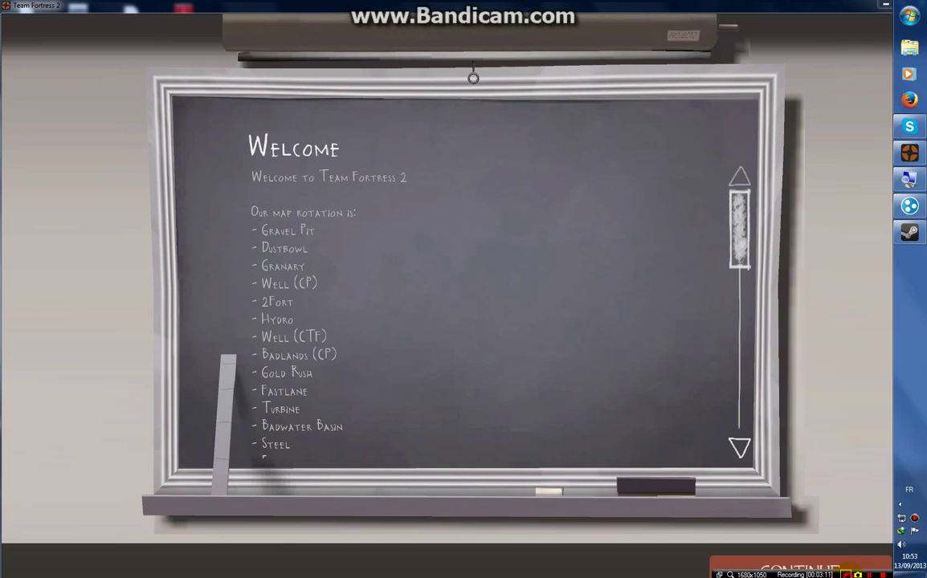
right_click(853, 573)
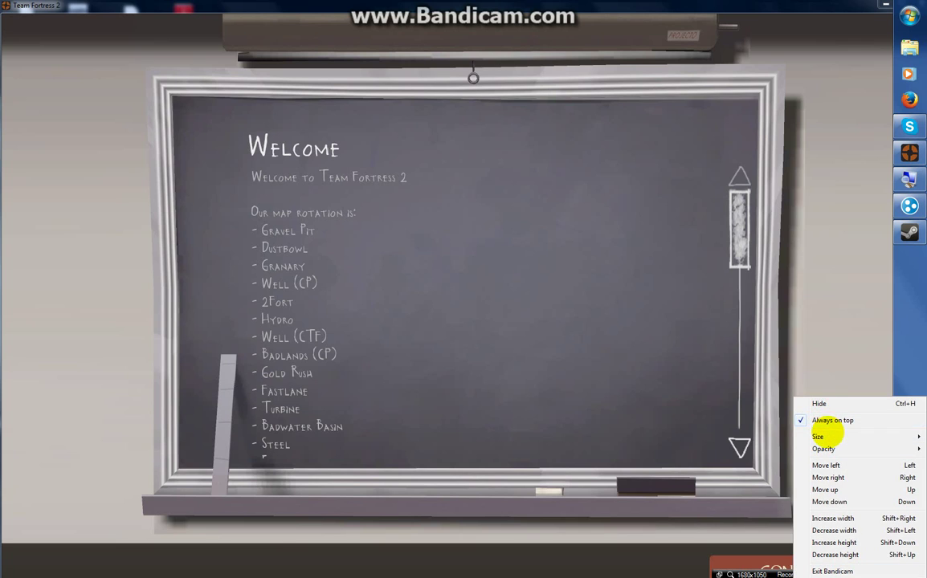
left_click(819, 404)
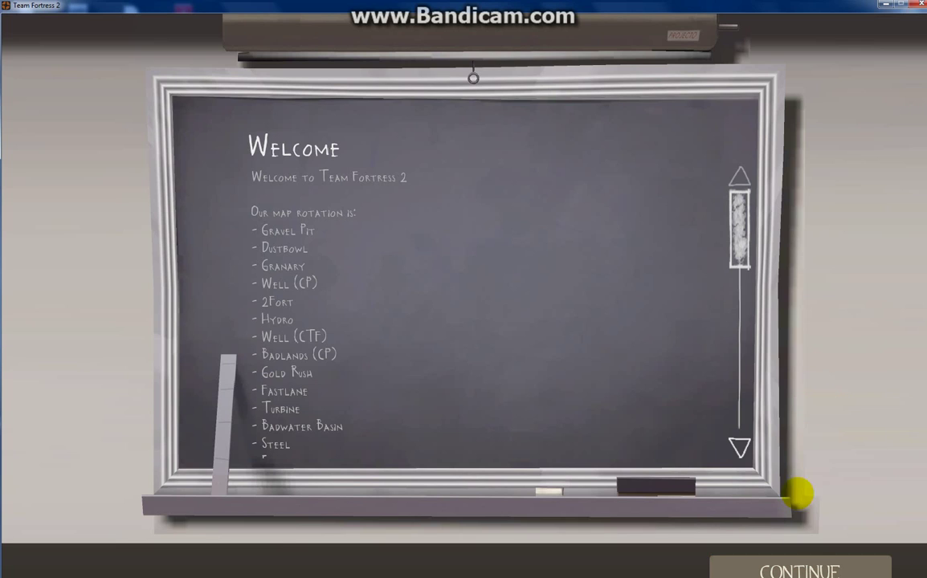
Skip the welcome screens, join a random team as Sniper, then open and close the console.
left_click(806, 571)
left_click(806, 570)
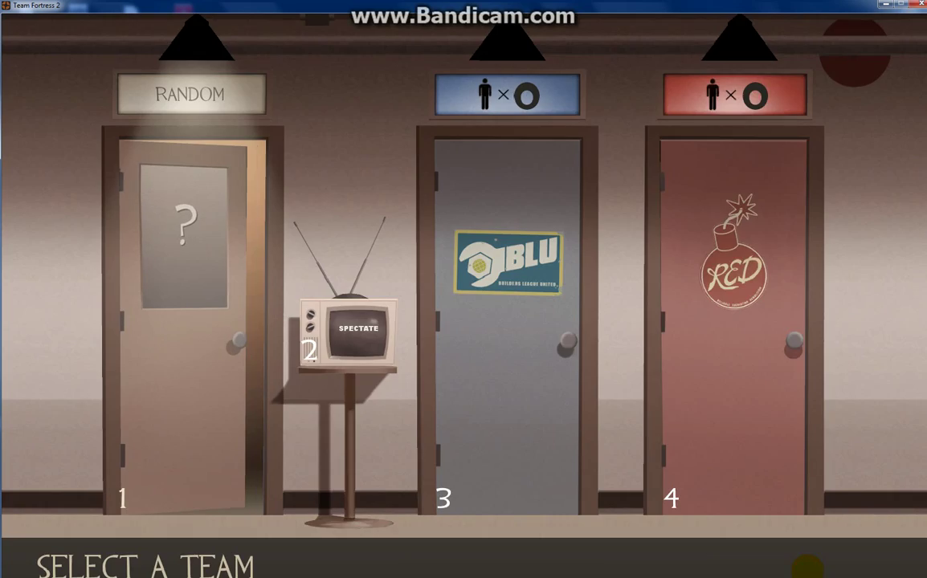
left_click(737, 300)
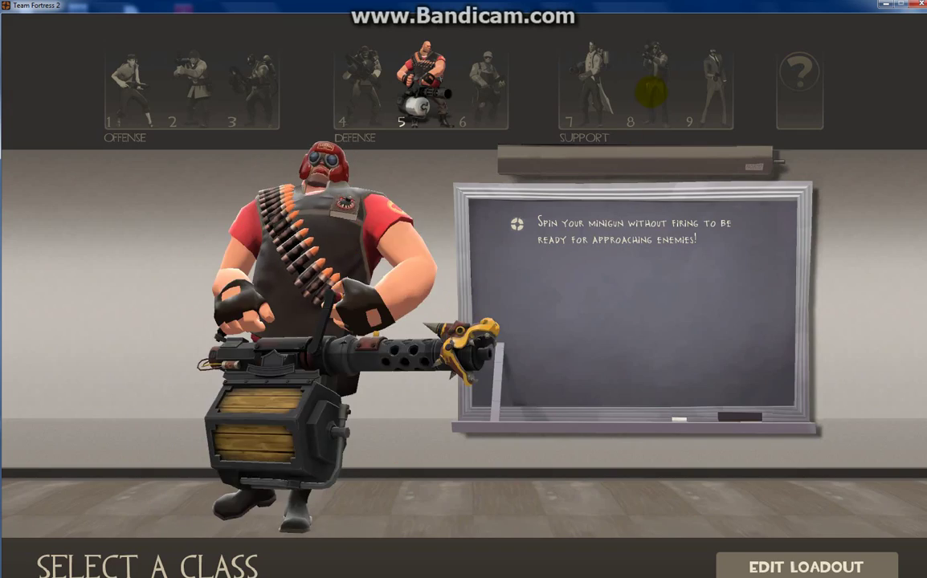
left_click(650, 93)
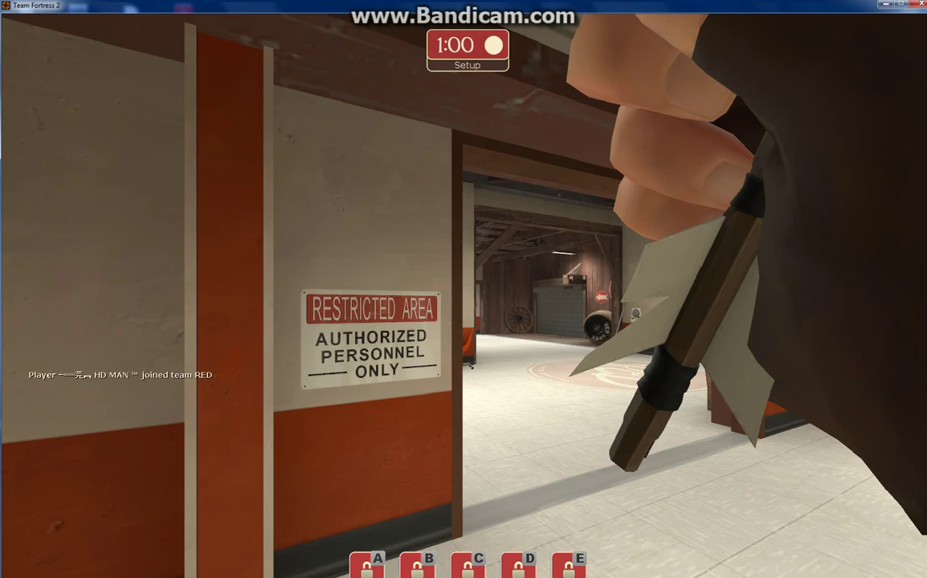
scroll(463, 289, "down", 2)
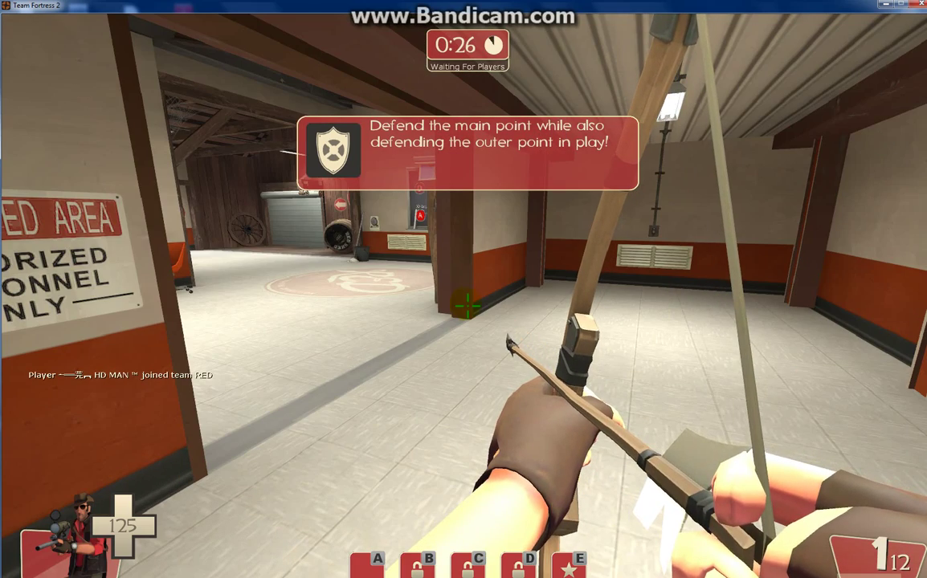
key("grave")
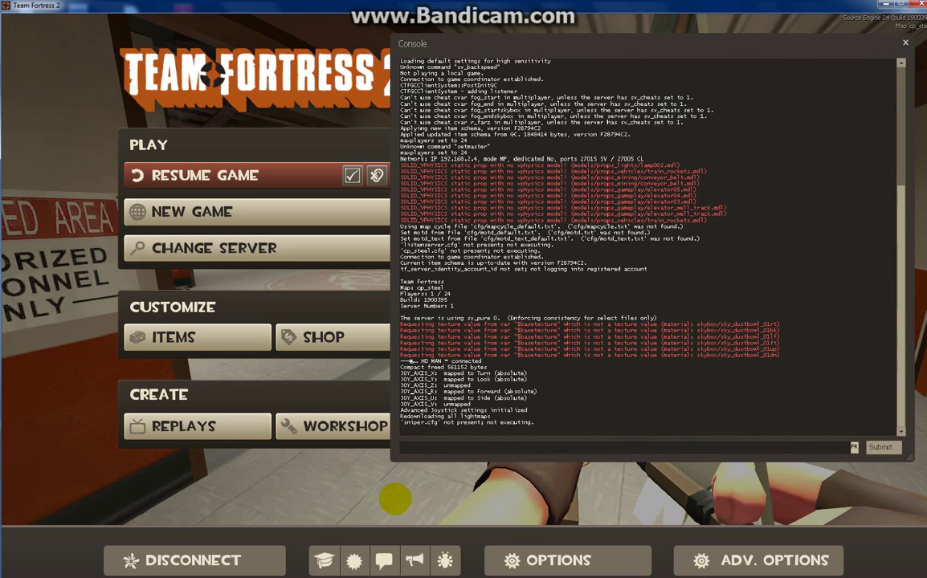
left_click(905, 42)
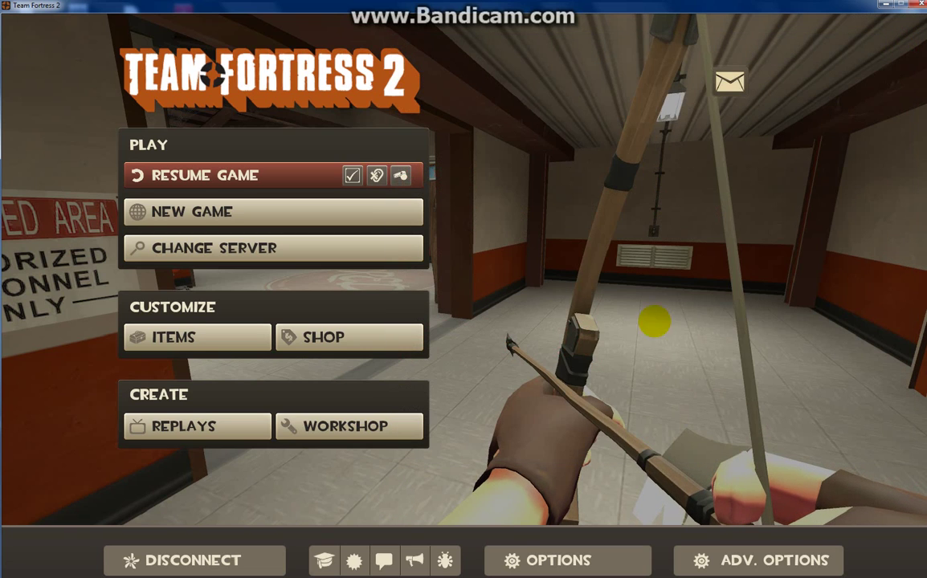
Confirm 'Enable developer console' is checked in the advanced keyboard options and close Options.
left_click(509, 560)
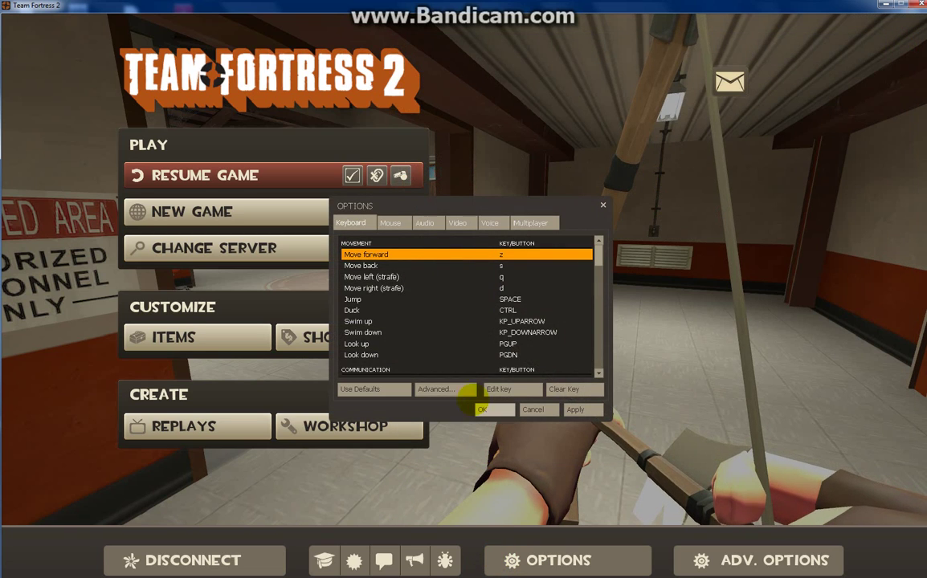
left_click(438, 389)
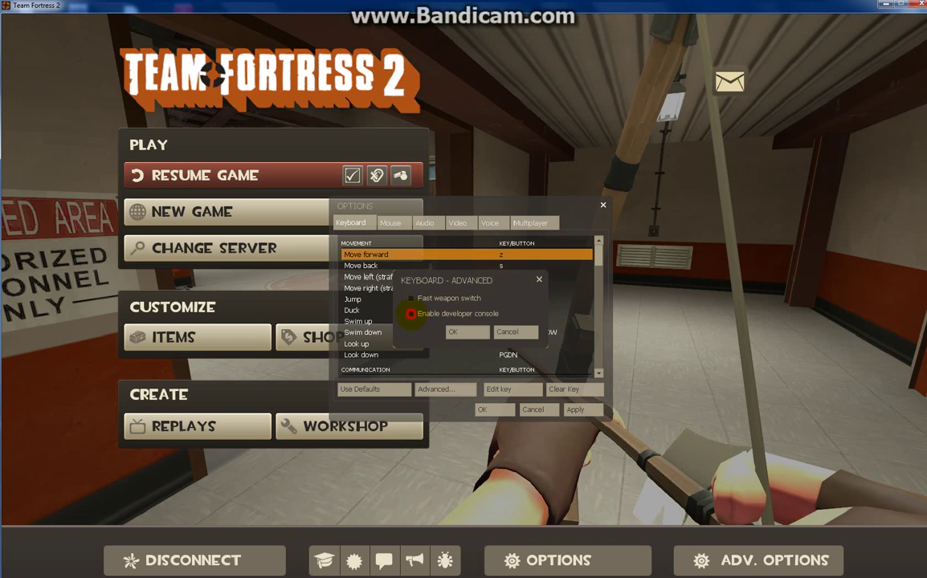
left_click(452, 332)
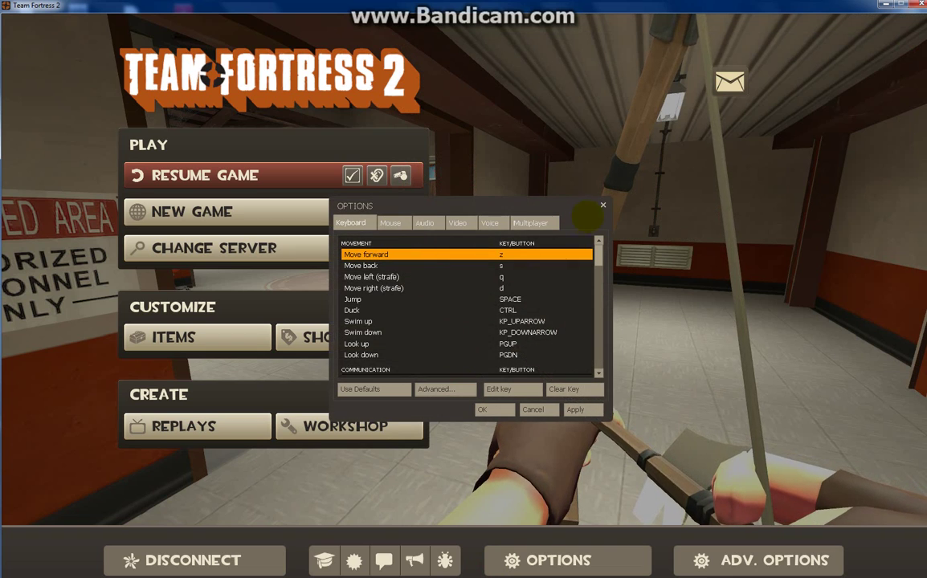
left_click(602, 205)
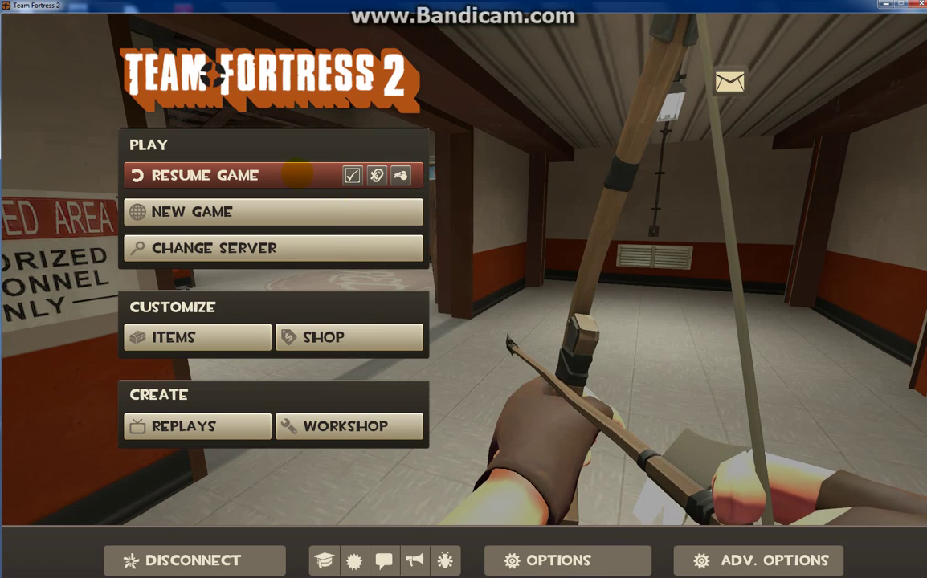
Resume the game, bring up the console, and drop to the desktop with Win+Plus.
left_click(320, 181)
key("grave")
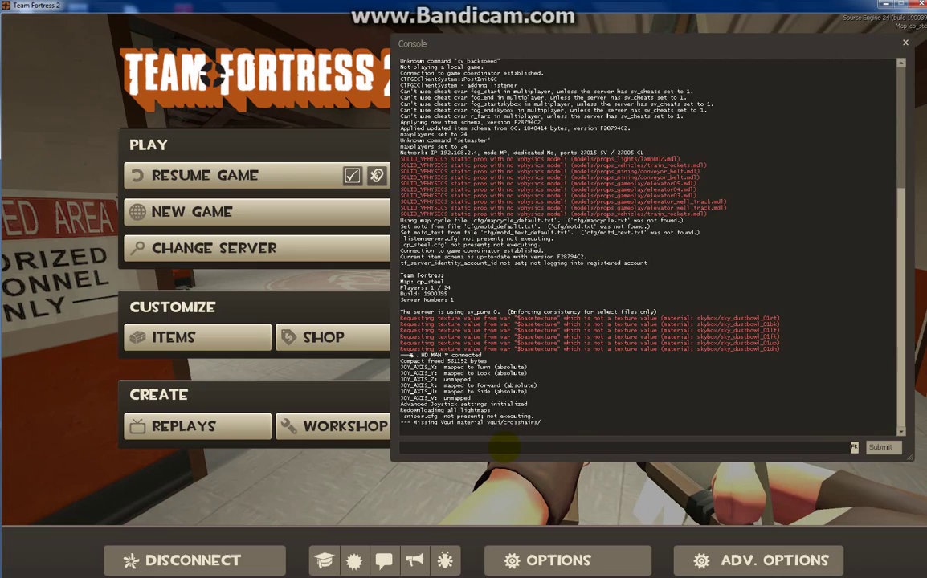
key("super+plus")
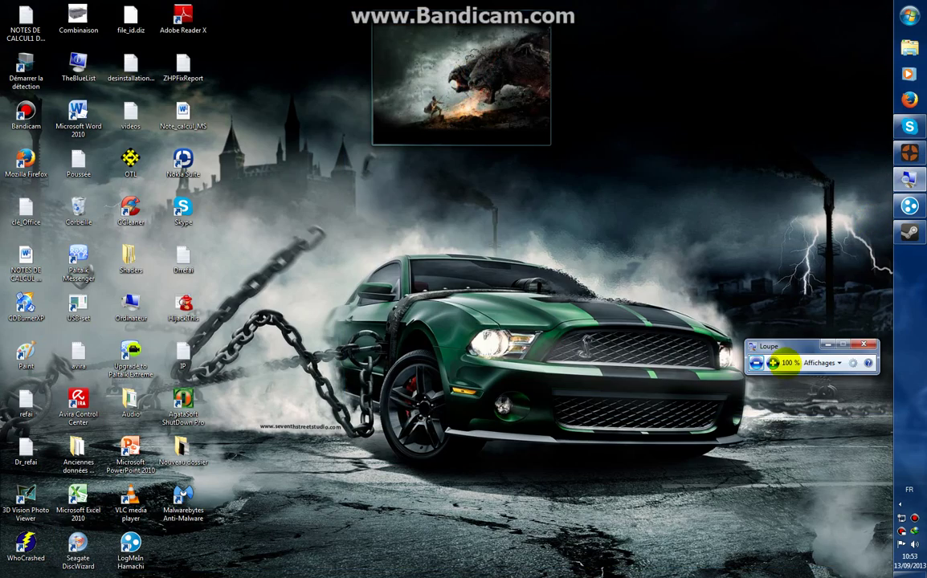
Zoom to 200 %, then run 'sv_lan 0' and 'map ctf_2fort' in the console.
left_click(772, 363)
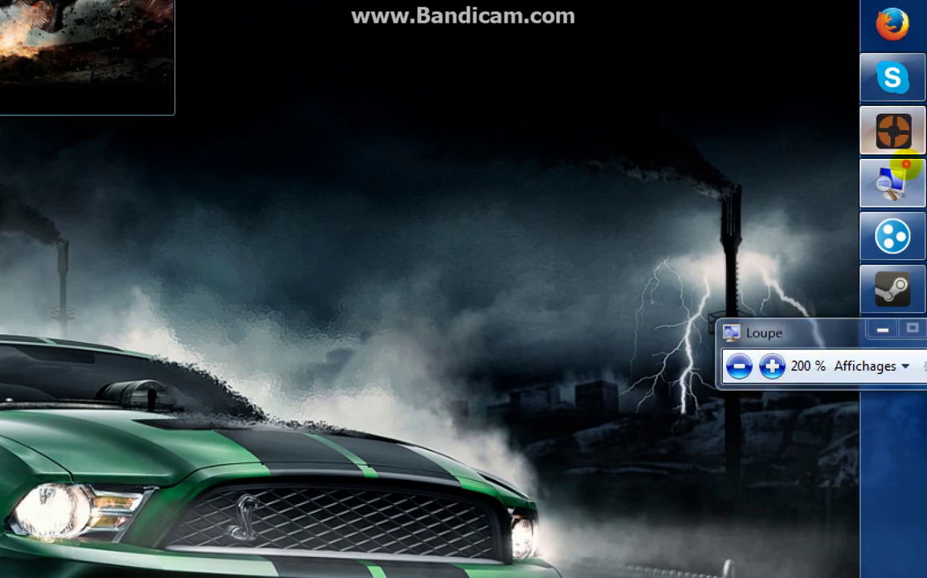
left_click(892, 131)
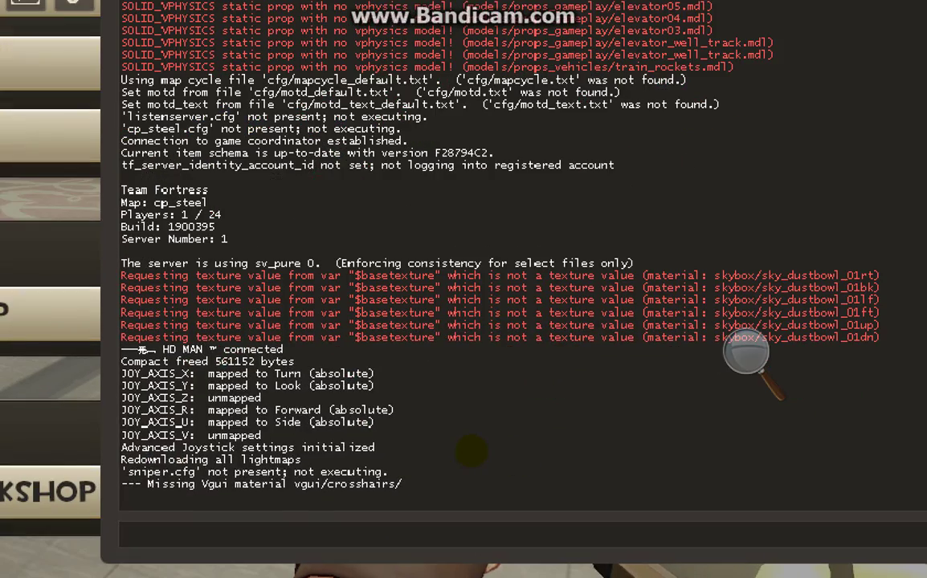
type("sv")
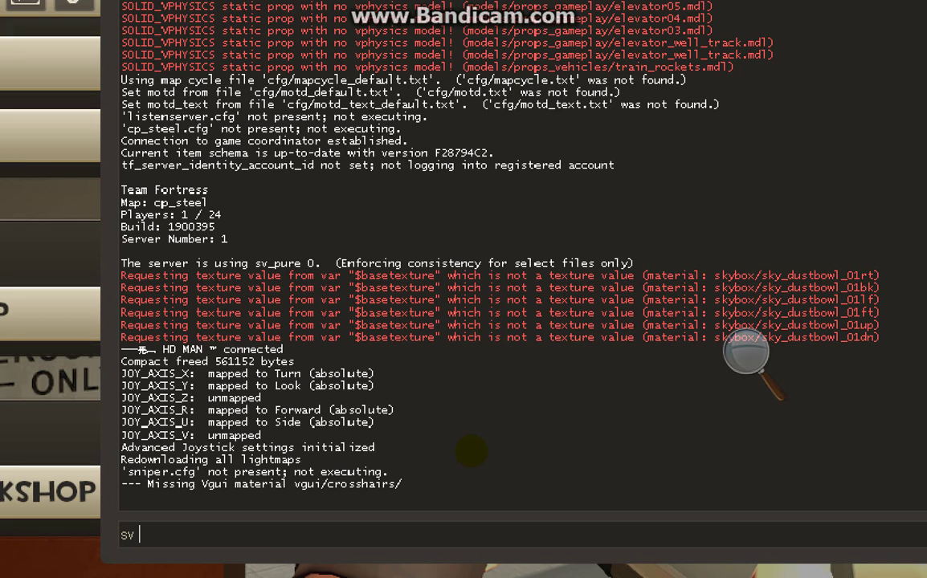
key("BackSpace")
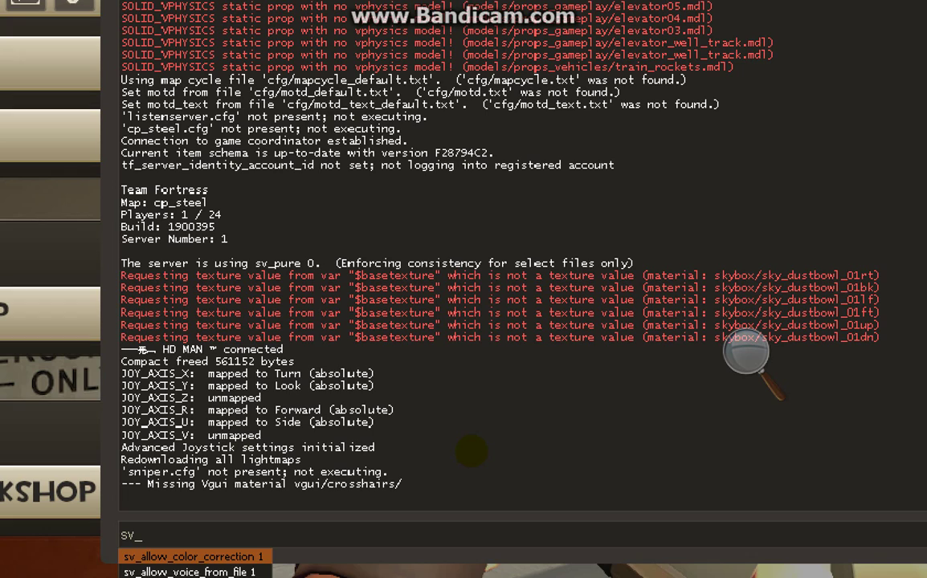
type("_lan ")
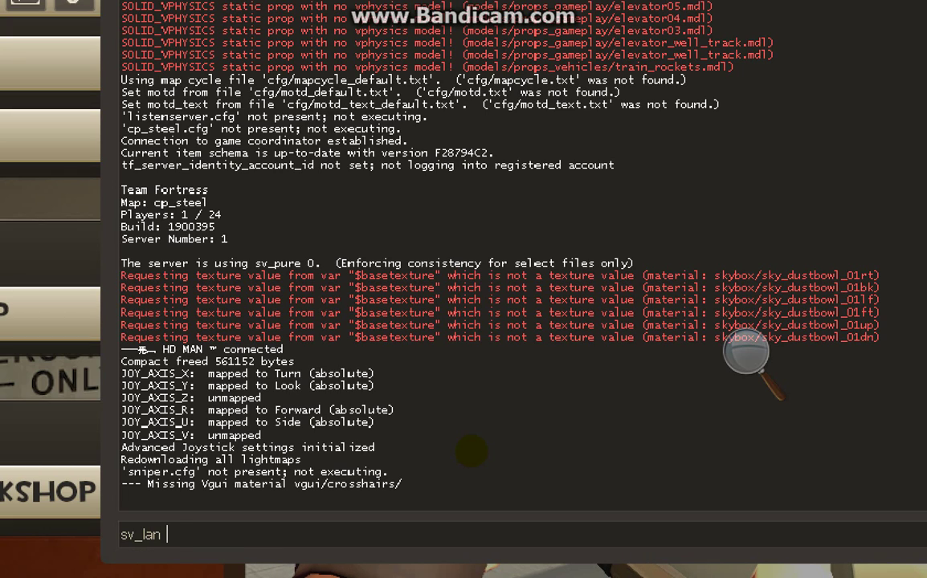
type("0")
key("Return")
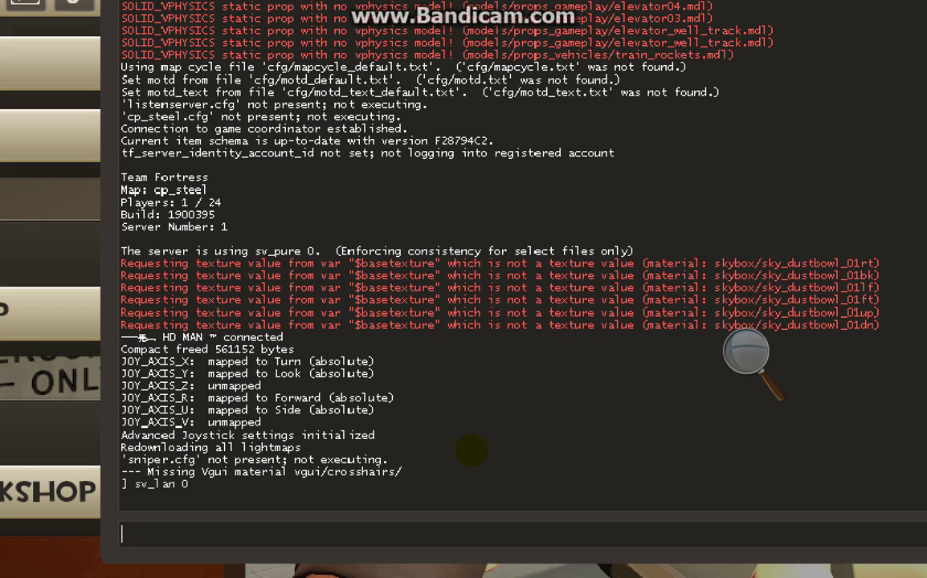
type("ma")
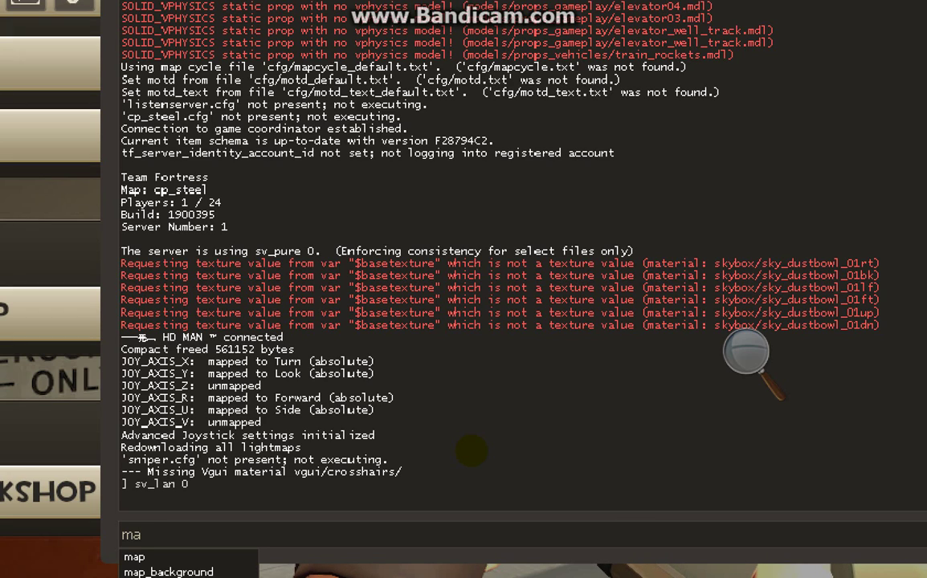
type("p ")
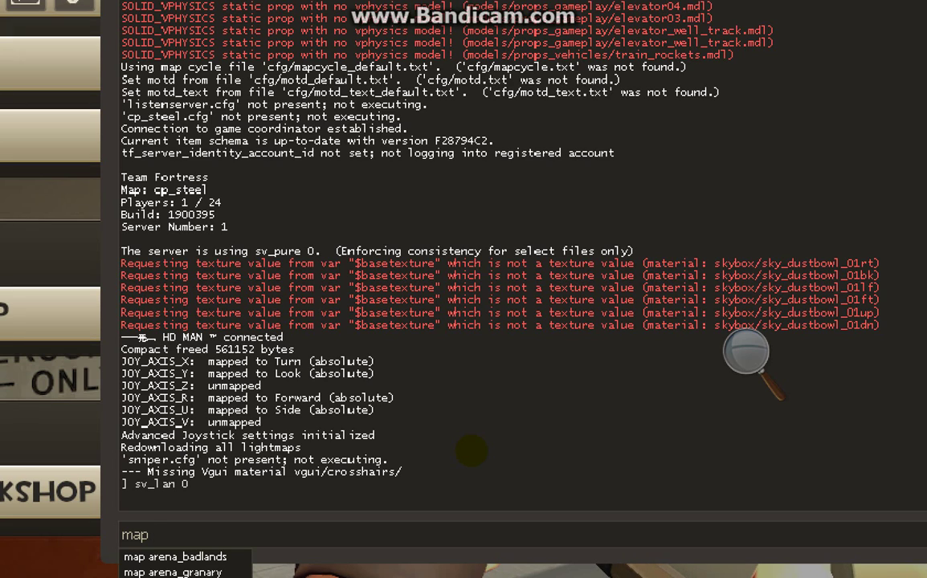
type("ctf")
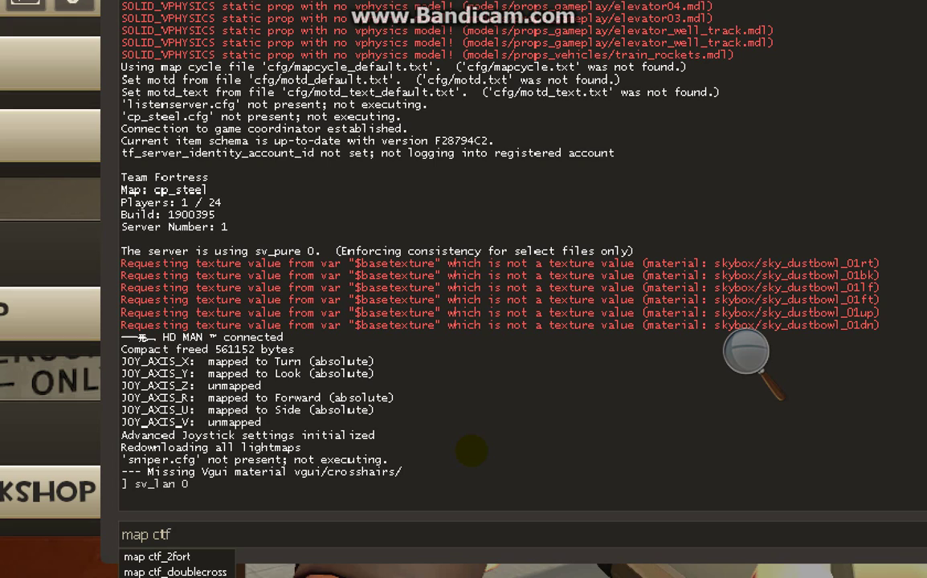
type("_2fort")
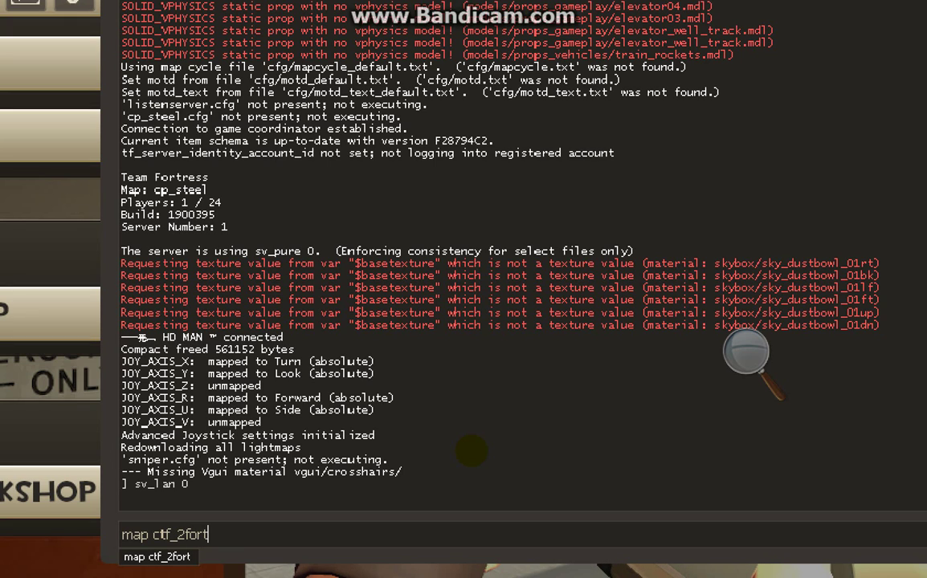
key("Return")
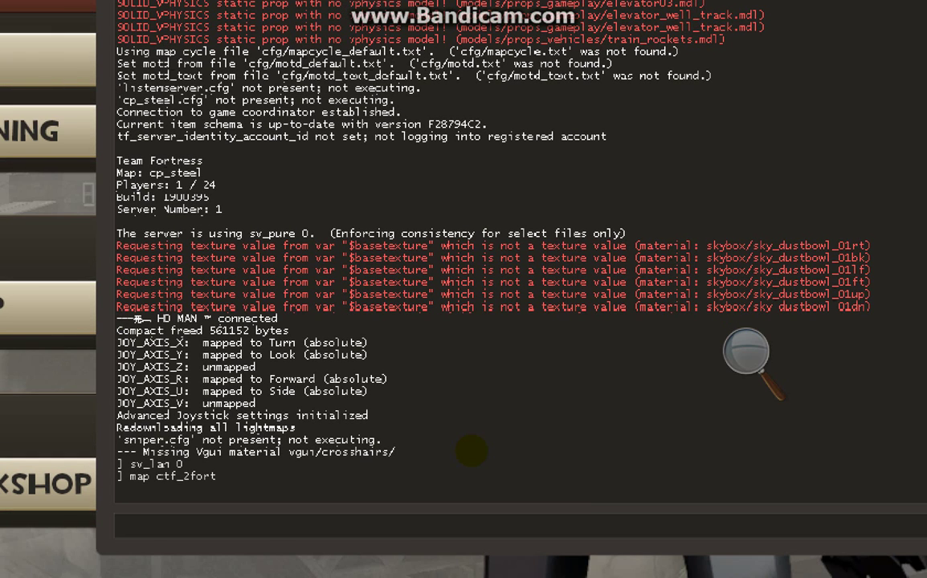
Return the screen magnification to normal and hide the magnifier controls.
left_click(735, 351)
left_click(739, 367)
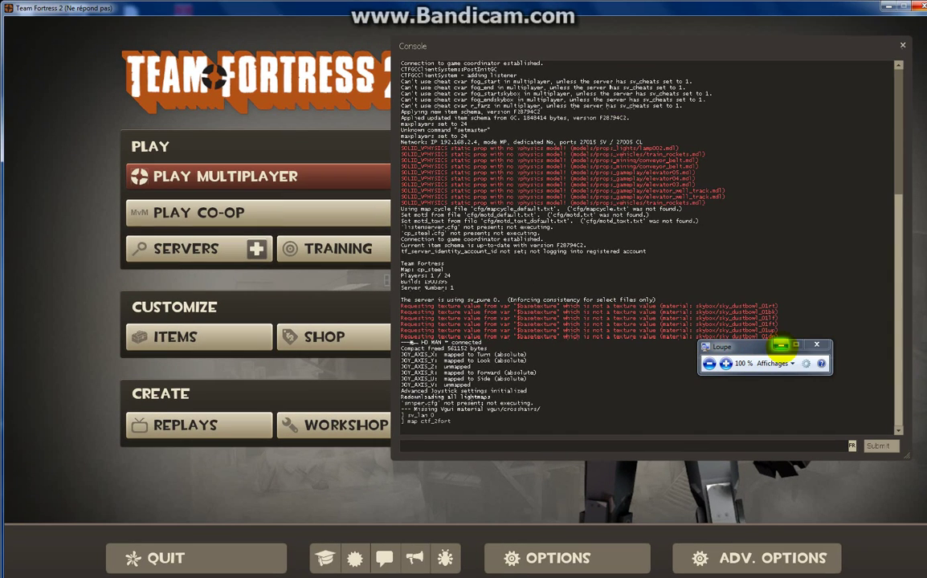
left_click(780, 345)
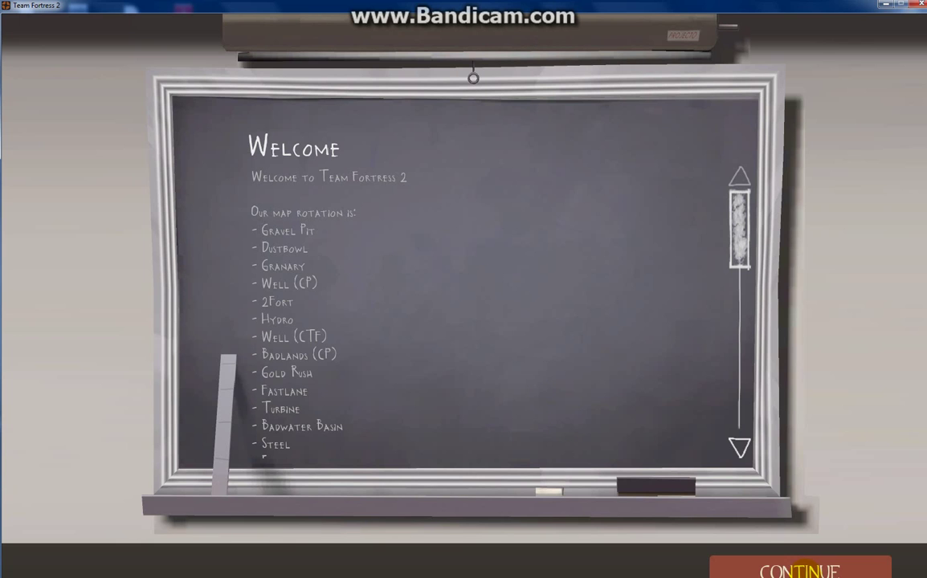
Skip the 2Fort welcome and briefing, then join RED as a Medic.
left_click(800, 570)
left_click(800, 570)
left_click(766, 248)
left_click(604, 90)
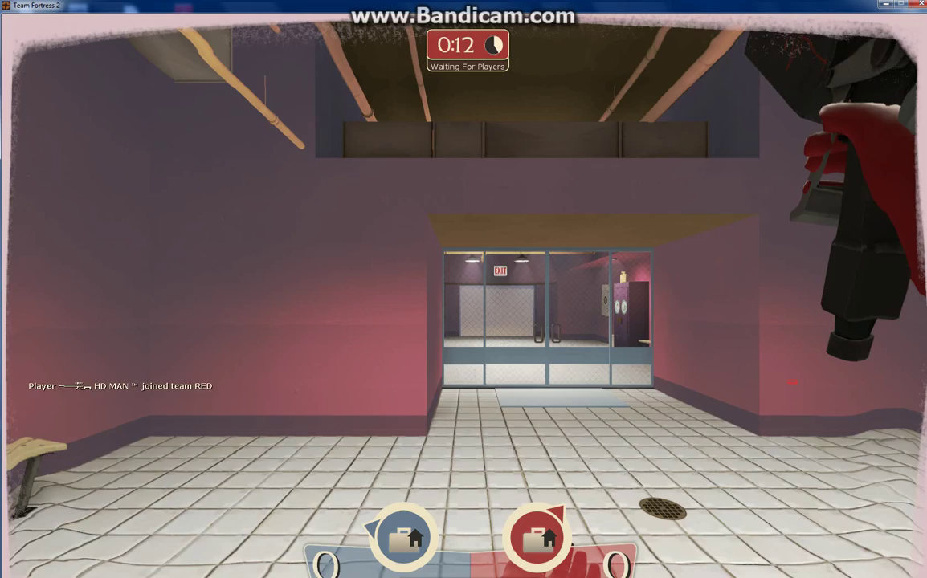
scroll(468, 305, "down", 3)
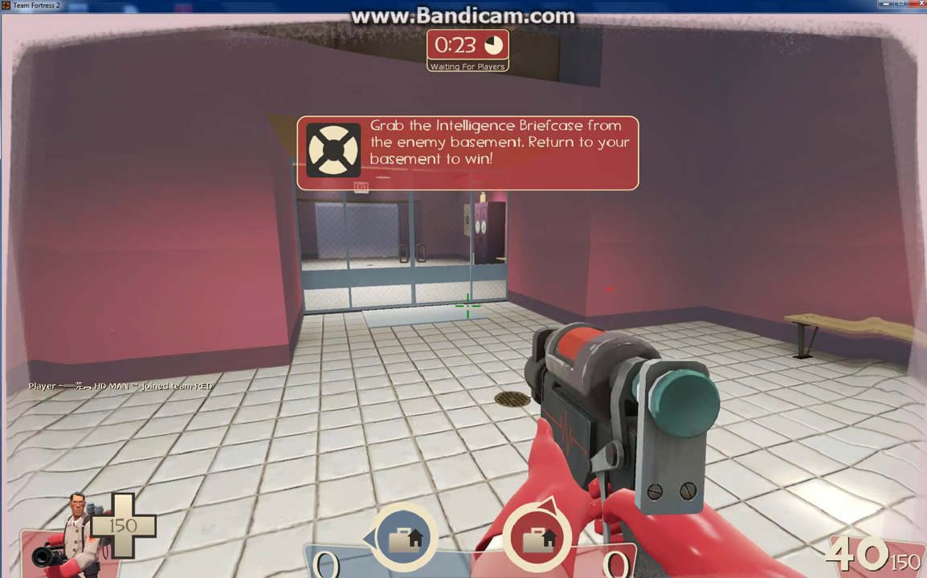
Open the TF2 developer console and look up the Hamachi network address under screen magnification.
key("grave")
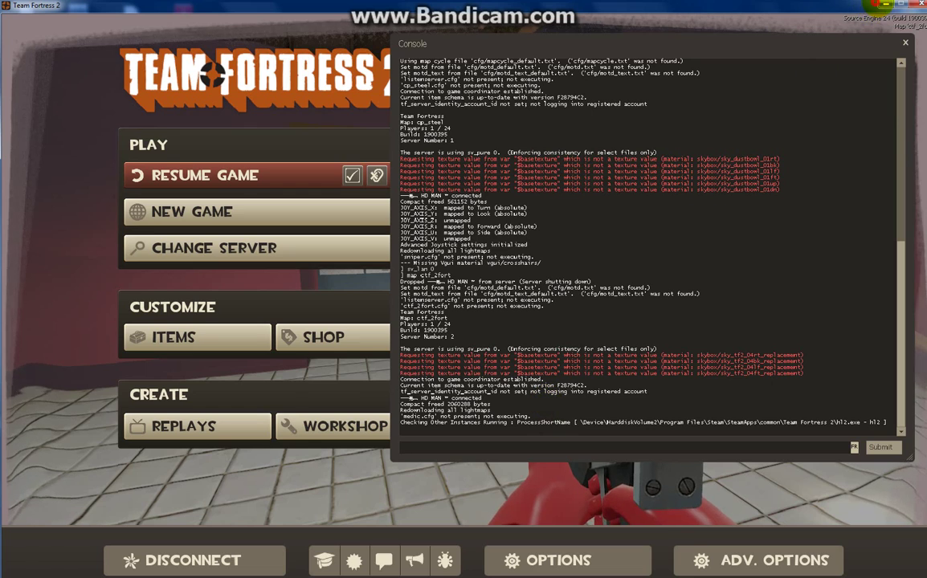
key("alt+Tab")
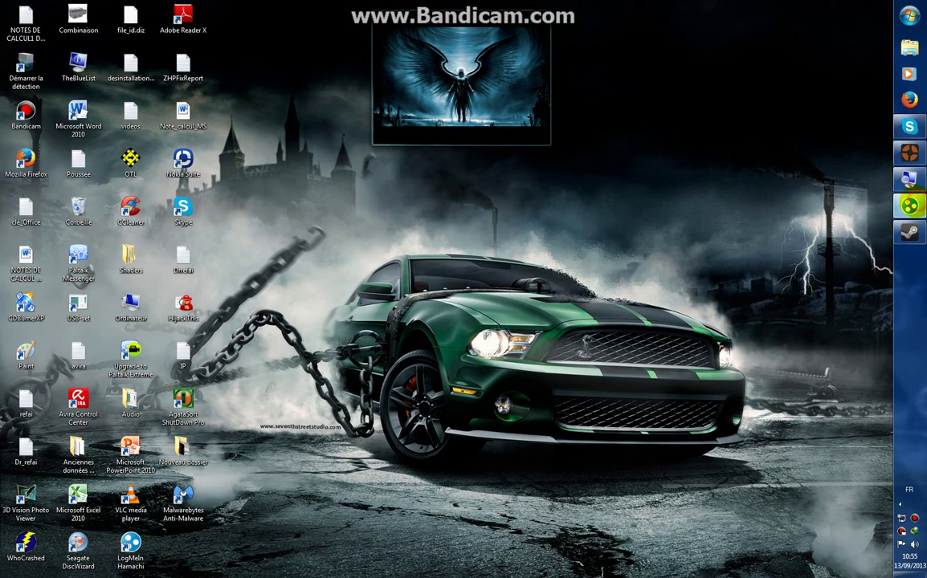
left_click(910, 206)
left_click(909, 206)
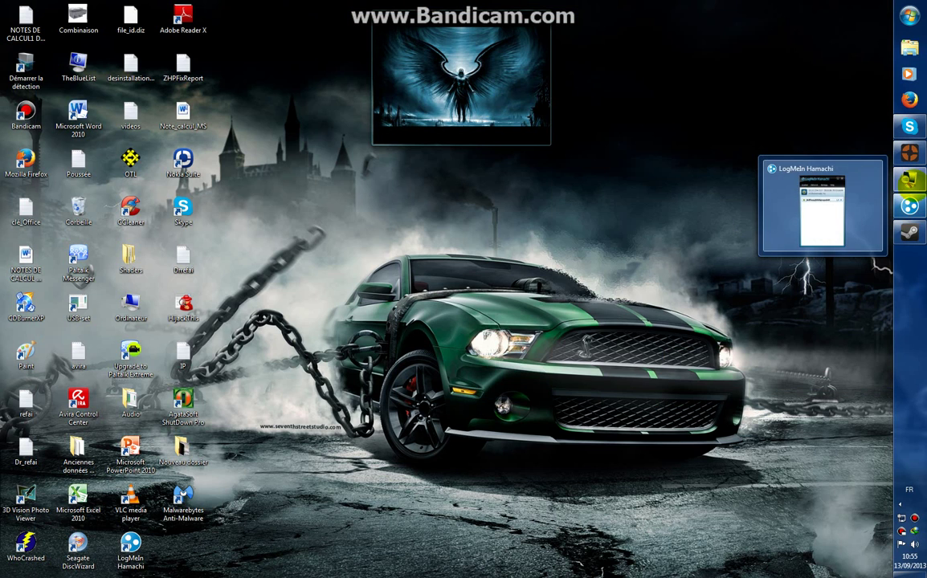
key("super+plus")
left_click(725, 363)
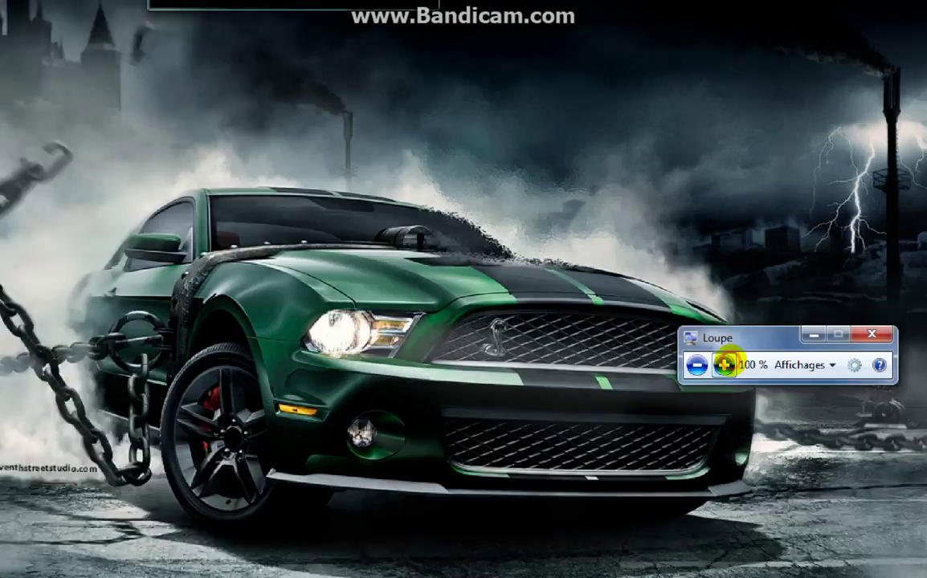
left_click(907, 156)
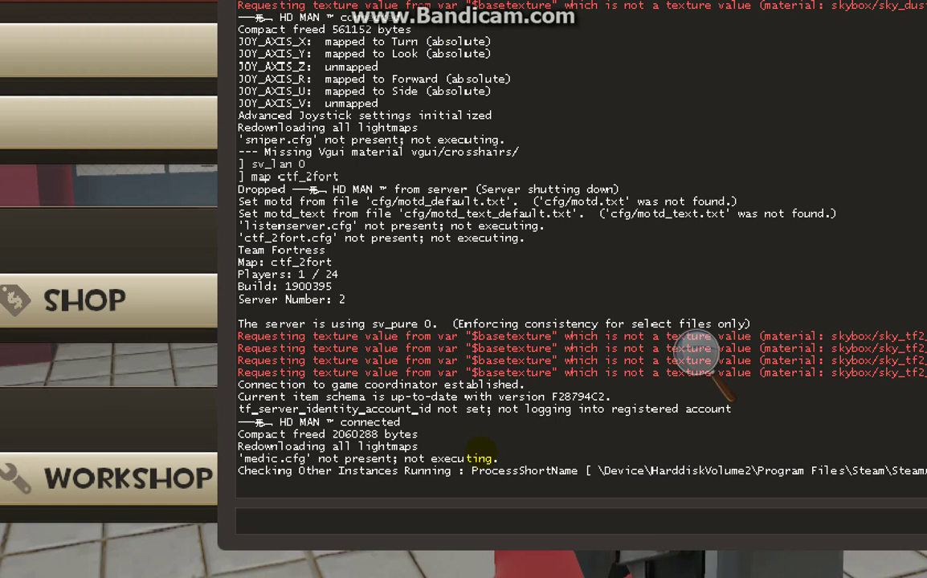
Run 'connect 25.74576' in the console to start joining the server.
type("connect")
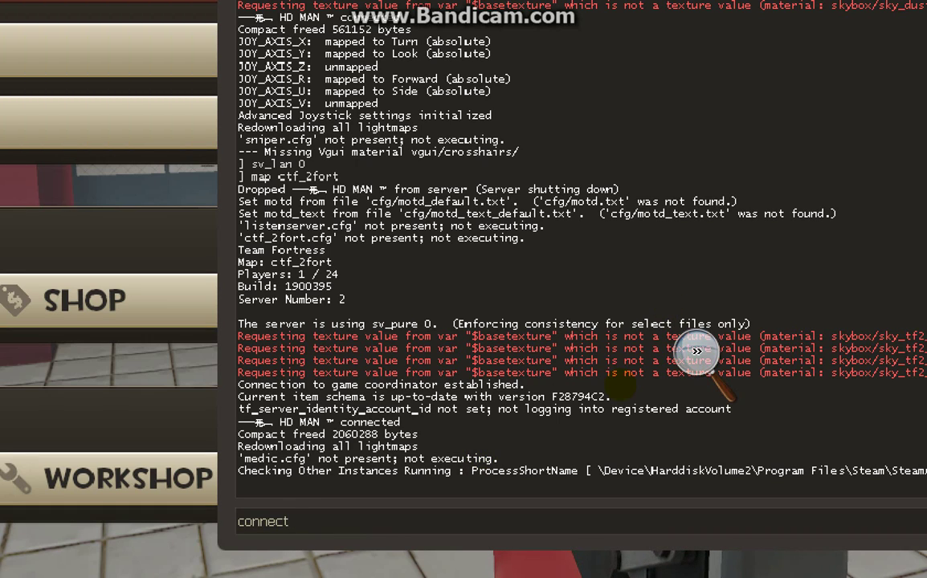
key("super")
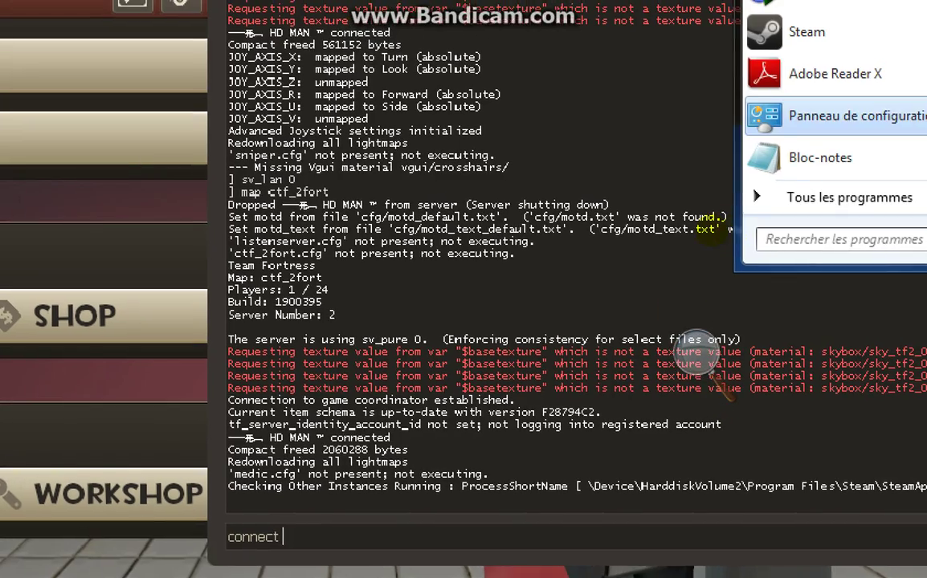
key("Escape")
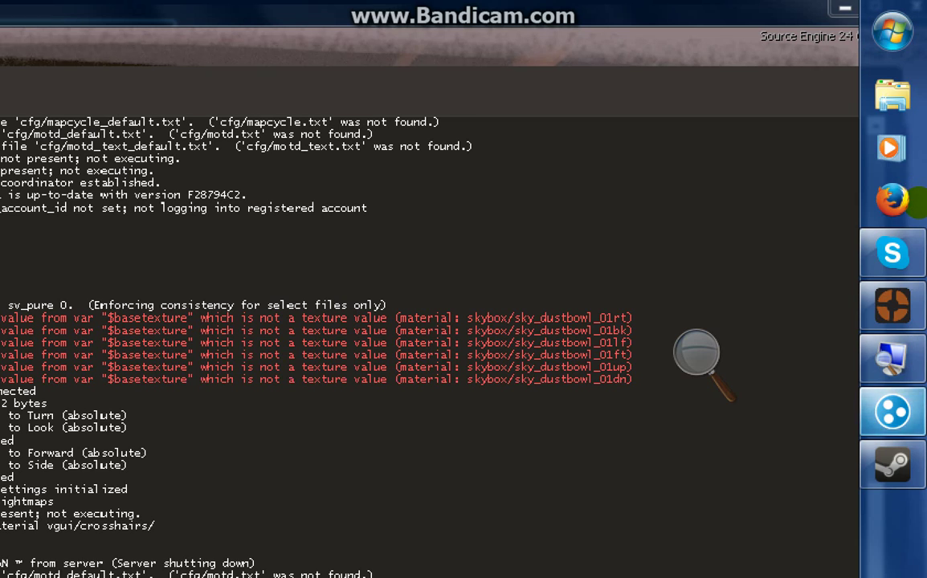
left_click(893, 412)
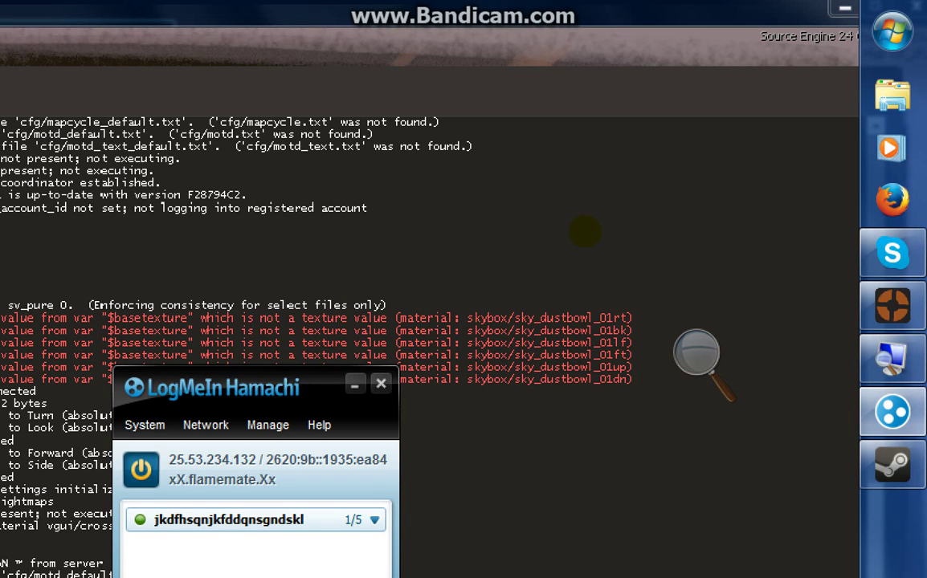
left_click(668, 401)
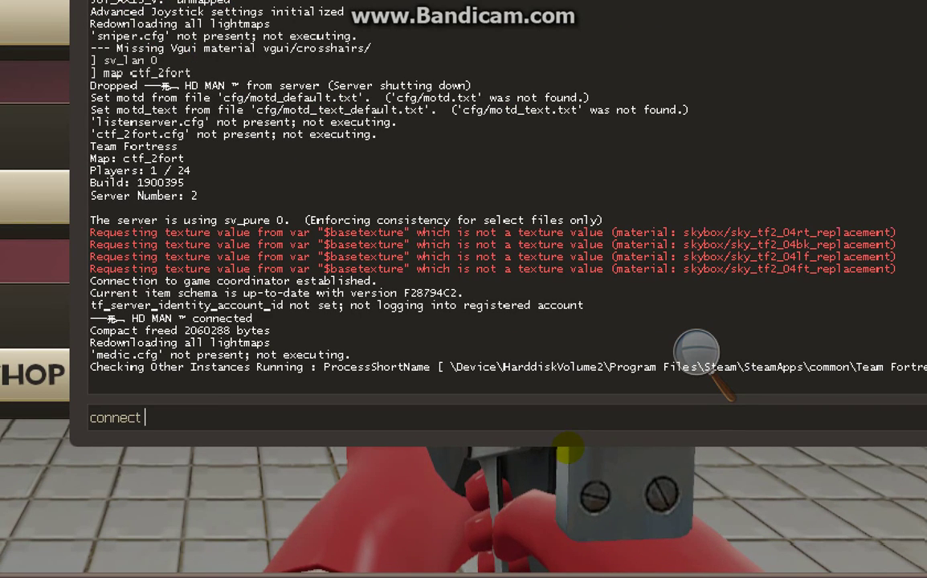
type("25.74576")
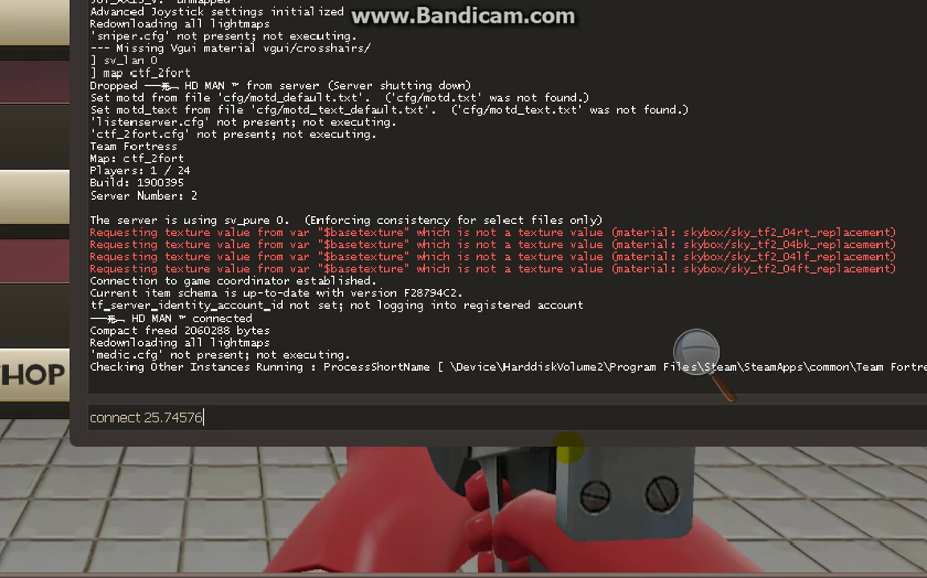
key("Return")
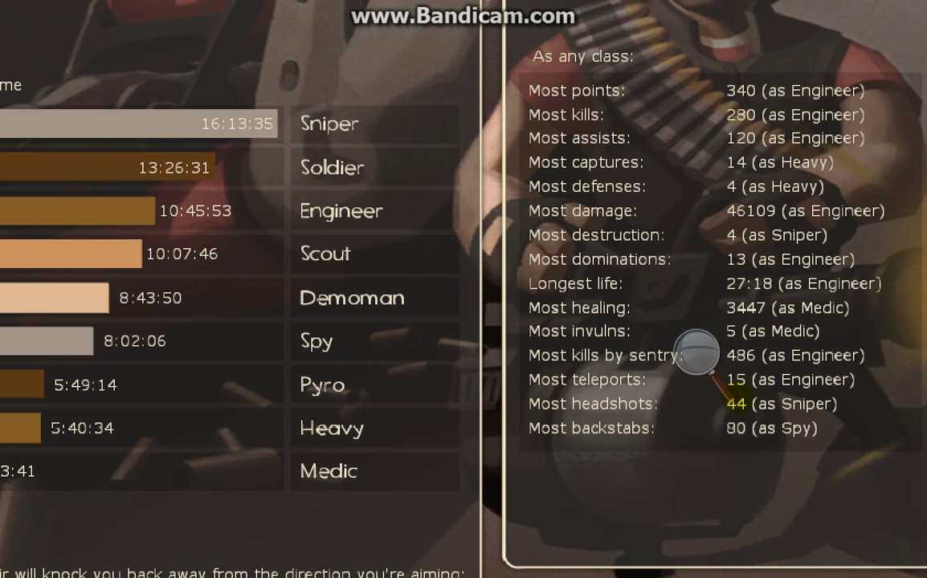
Return screen magnification to normal and close the magnifier controls.
left_click(696, 352)
left_click(689, 366)
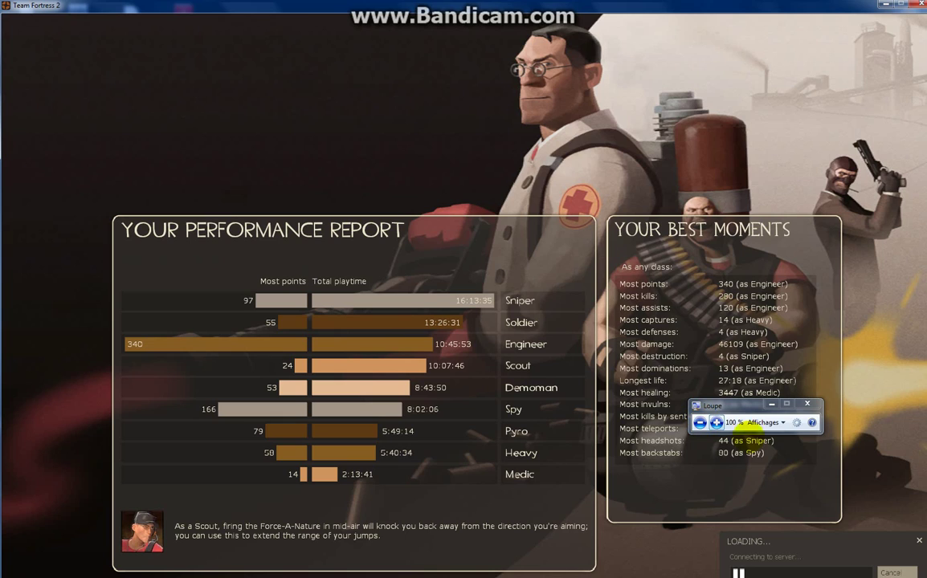
left_click(807, 403)
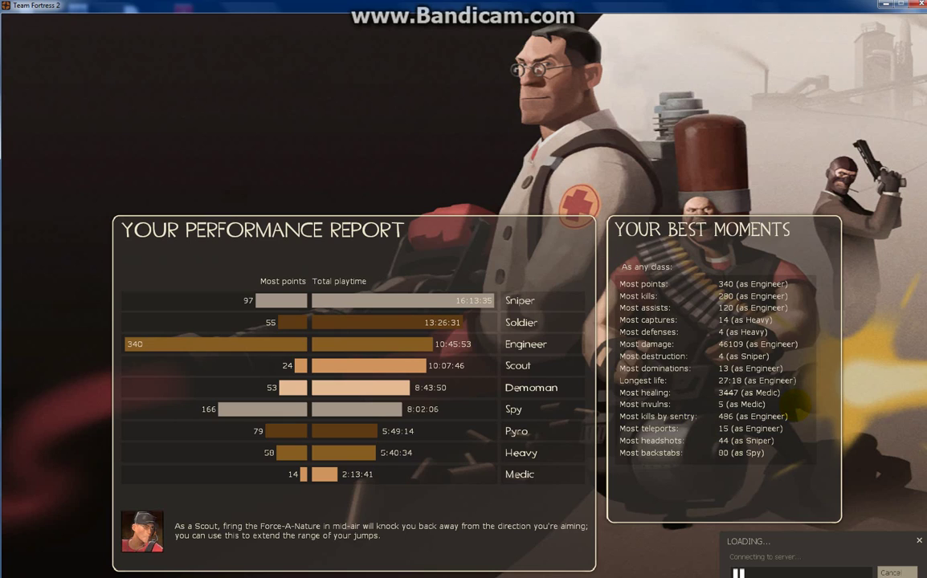